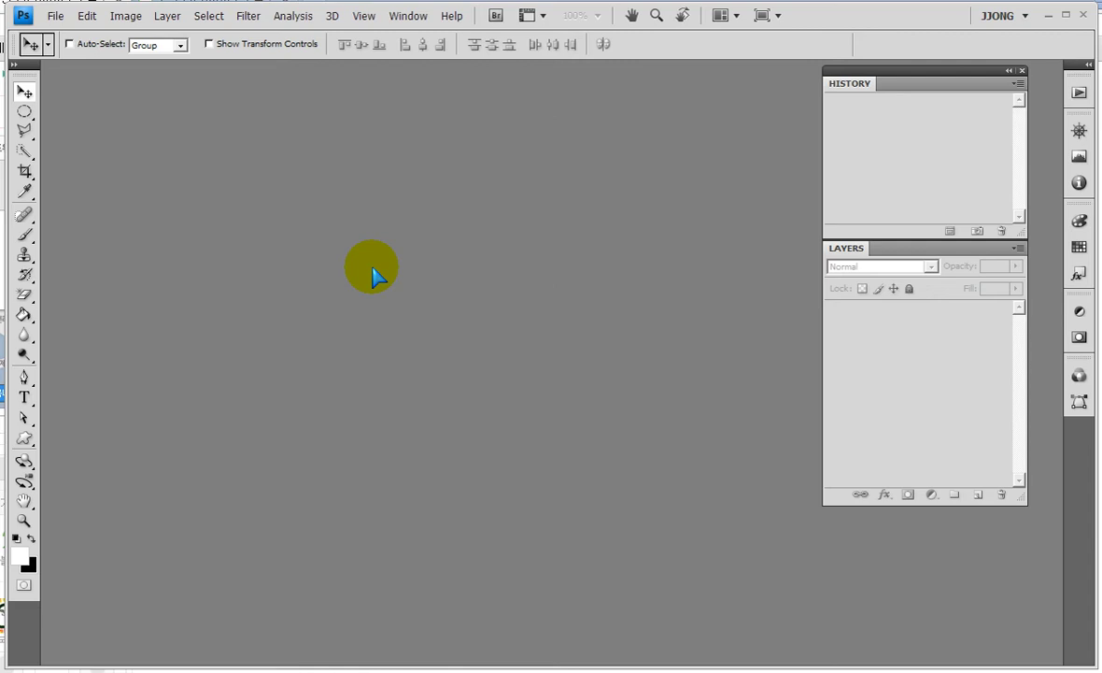
# Step: Open Sec03-01.psd from the 실습예제 > Sample folder
pyautogui.doubleClick(342, 269)
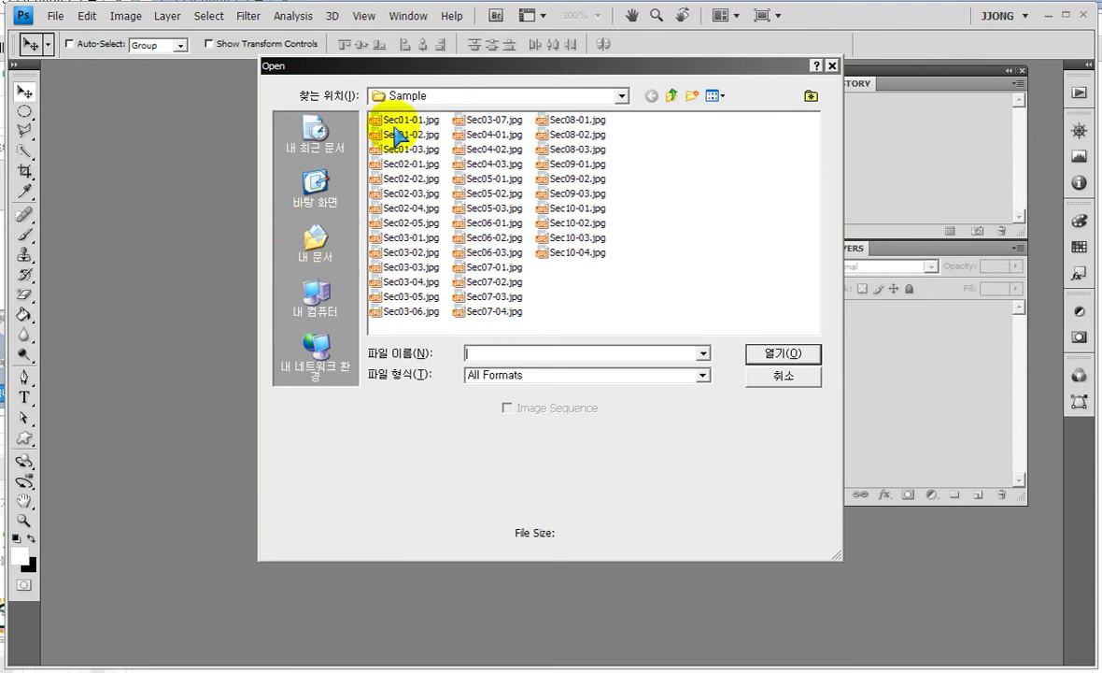
pyautogui.click(671, 96)
pyautogui.click(672, 95)
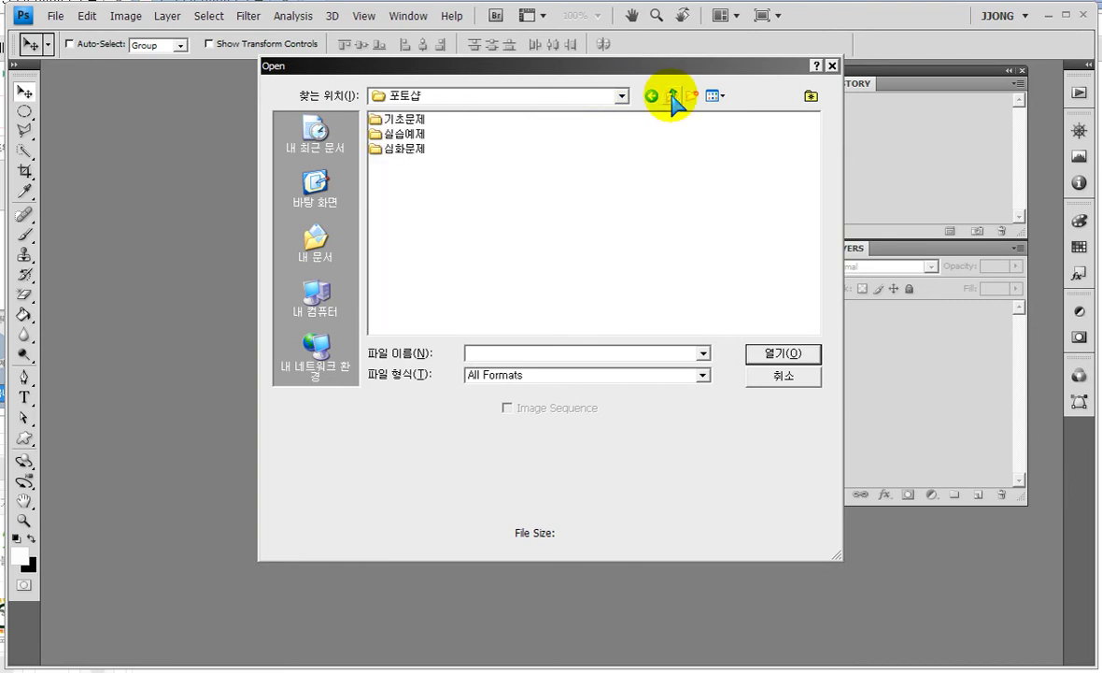
pyautogui.click(377, 137)
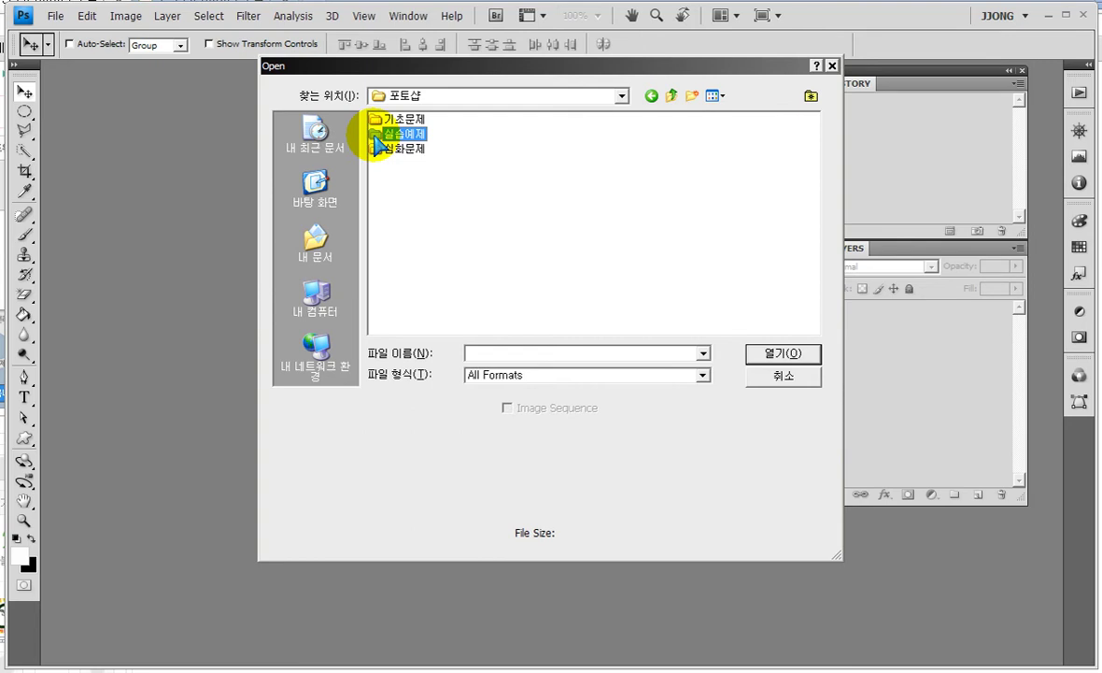
pyautogui.doubleClick(378, 140)
pyautogui.doubleClick(379, 140)
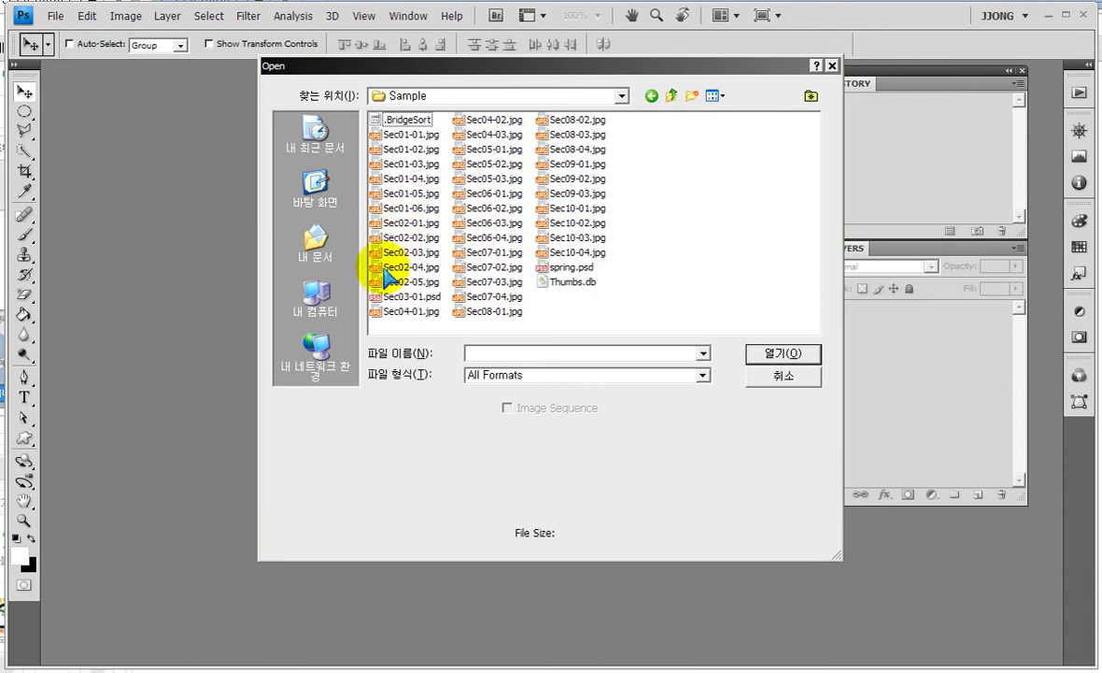
pyautogui.doubleClick(381, 296)
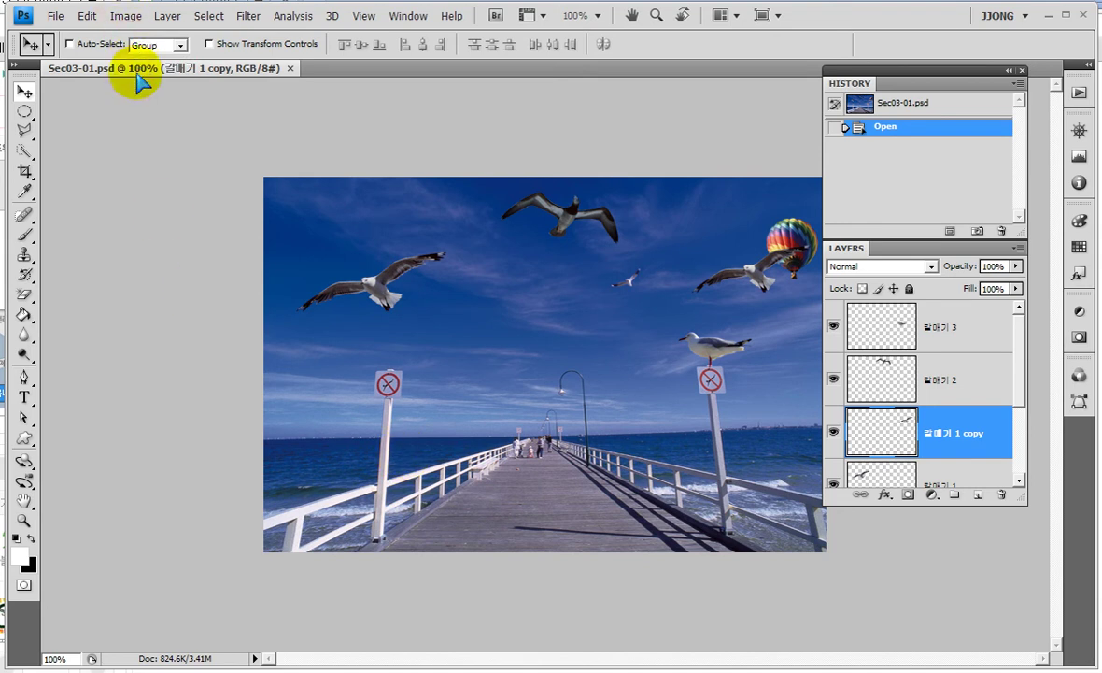
# Step: Float the pier photo in its own window, enlarged with a grey margin around it
pyautogui.moveTo(136, 70); pyautogui.dragTo(148, 118)
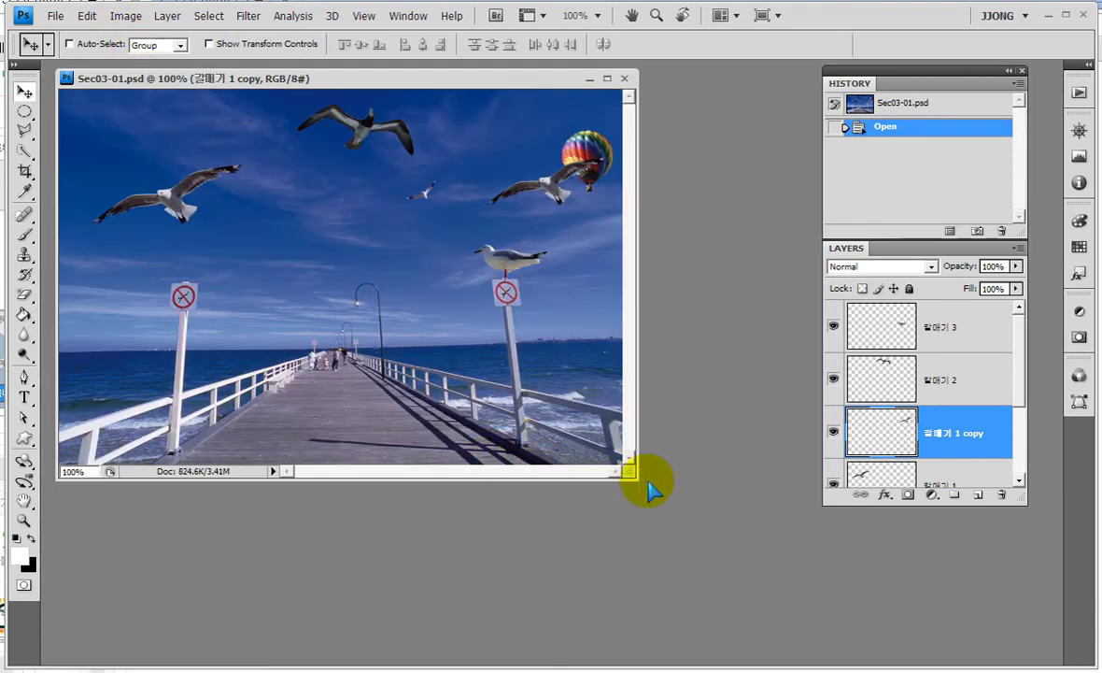
pyautogui.moveTo(643, 492); pyautogui.dragTo(740, 572)
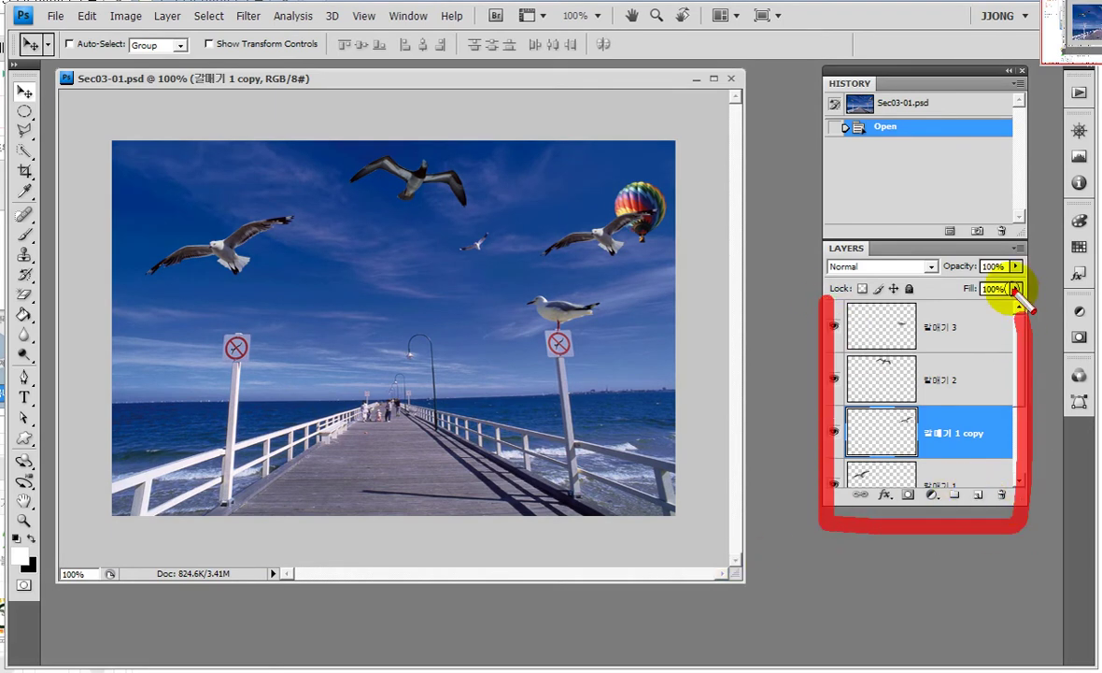
pyautogui.moveTo(831, 379); pyautogui.dragTo(837, 290)
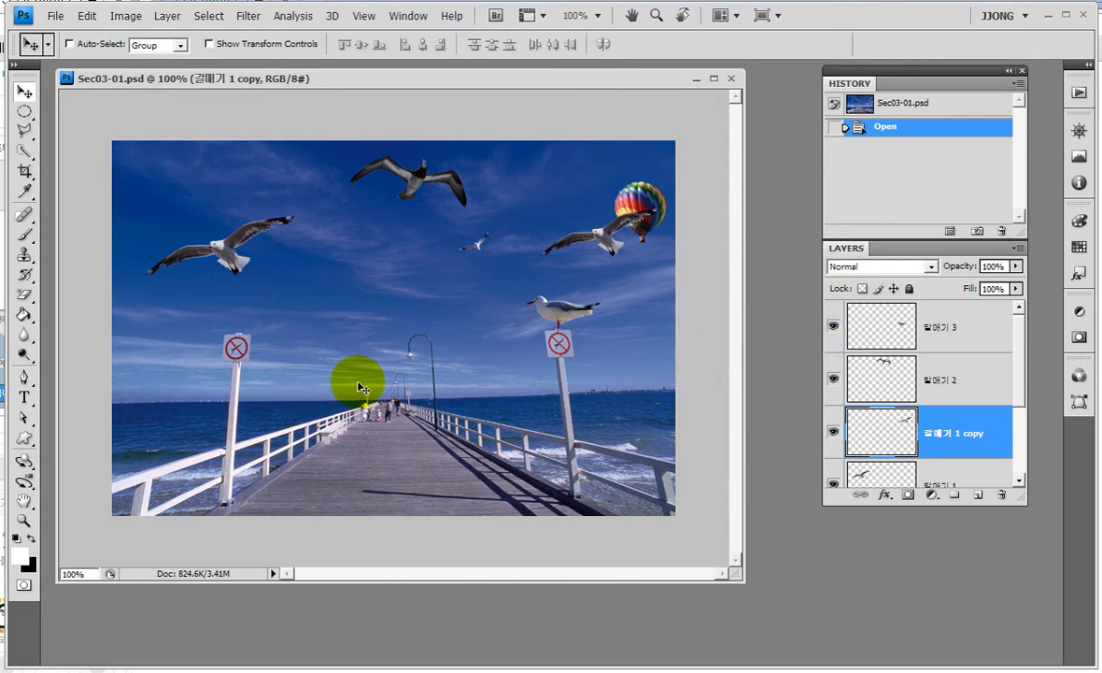
pyautogui.hotkey('ctrl', '2')
pyautogui.moveTo(641, 224); pyautogui.dragTo(649, 257)
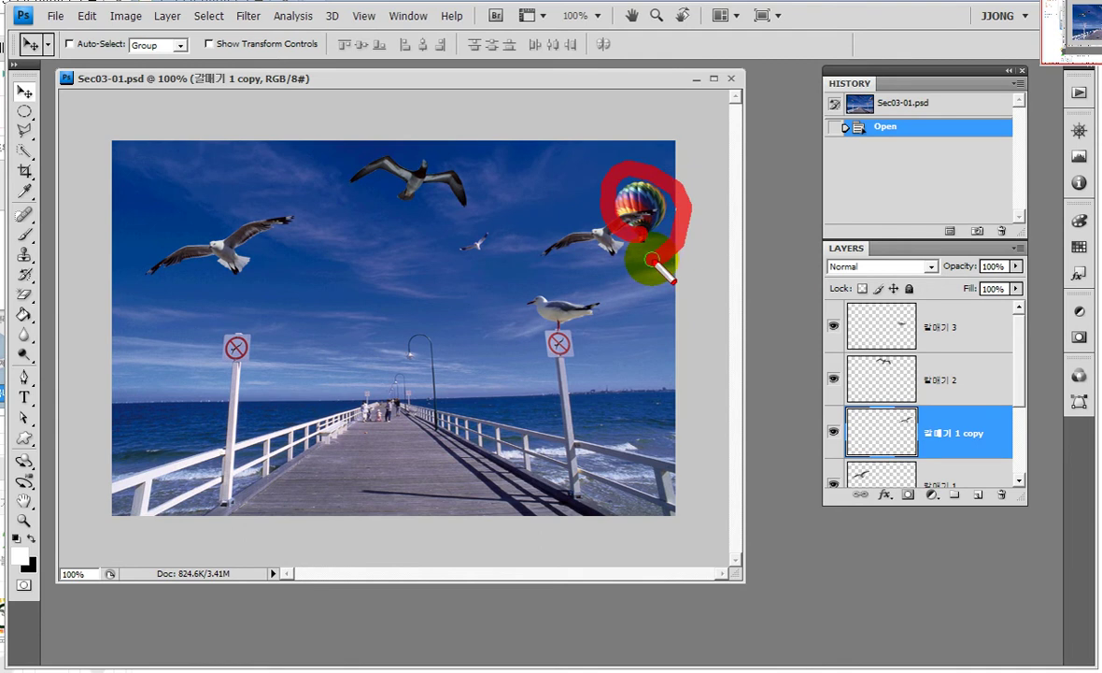
pyautogui.moveTo(645, 220)
pyautogui.mouseDown()
pyautogui.moveTo(357, 292)
pyautogui.moveTo(397, 331)
pyautogui.mouseUp()
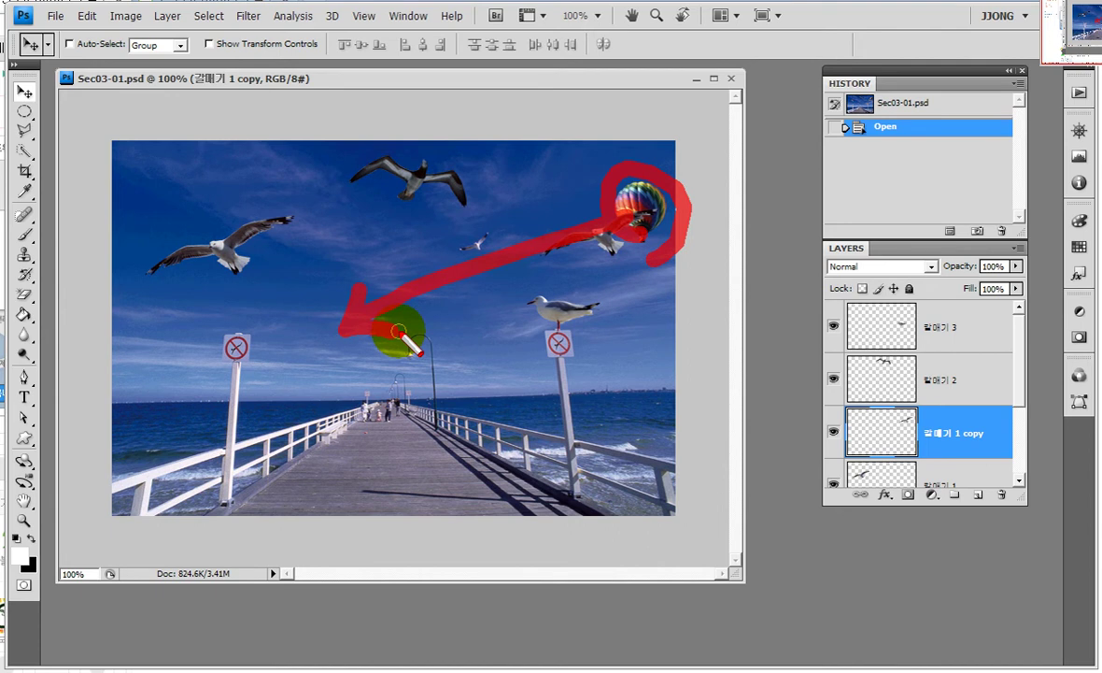
# Step: Adjust the panel edges and document window position around the photo
pyautogui.moveTo(879, 394); pyautogui.dragTo(981, 395)
pyautogui.moveTo(878, 435); pyautogui.dragTo(972, 436)
pyautogui.moveTo(879, 493); pyautogui.dragTo(953, 494)
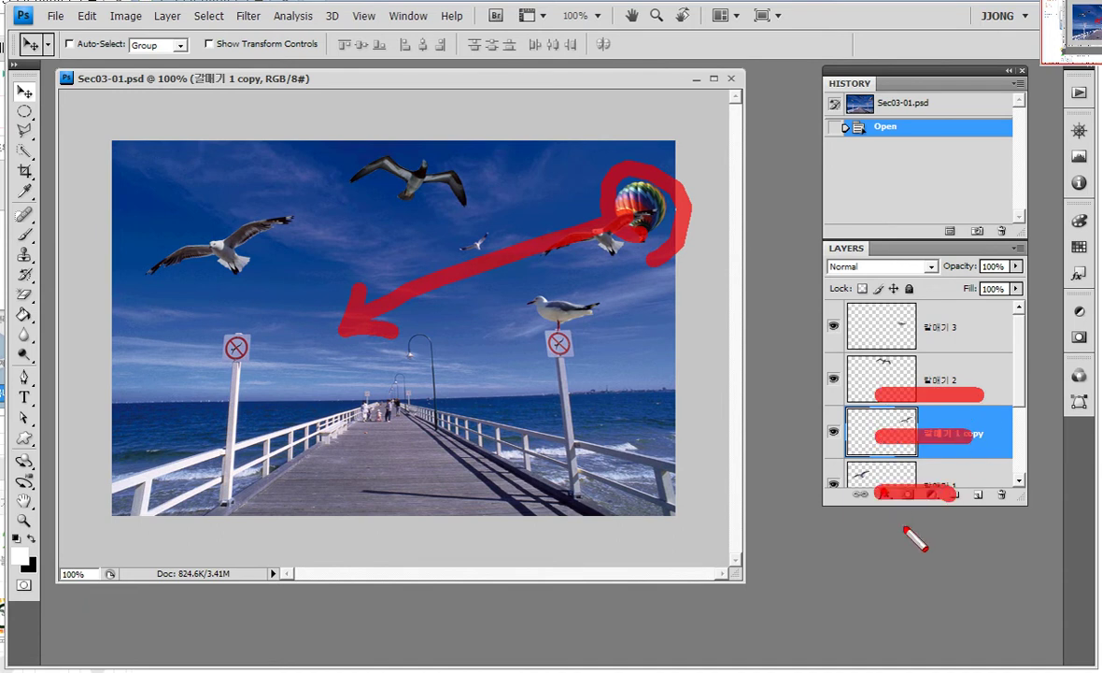
pyautogui.moveTo(886, 531); pyautogui.dragTo(957, 531)
pyautogui.moveTo(607, 215)
pyautogui.mouseDown()
pyautogui.moveTo(617, 178)
pyautogui.moveTo(647, 223)
pyautogui.moveTo(346, 318)
pyautogui.mouseUp()
pyautogui.moveTo(374, 241); pyautogui.dragTo(400, 322)
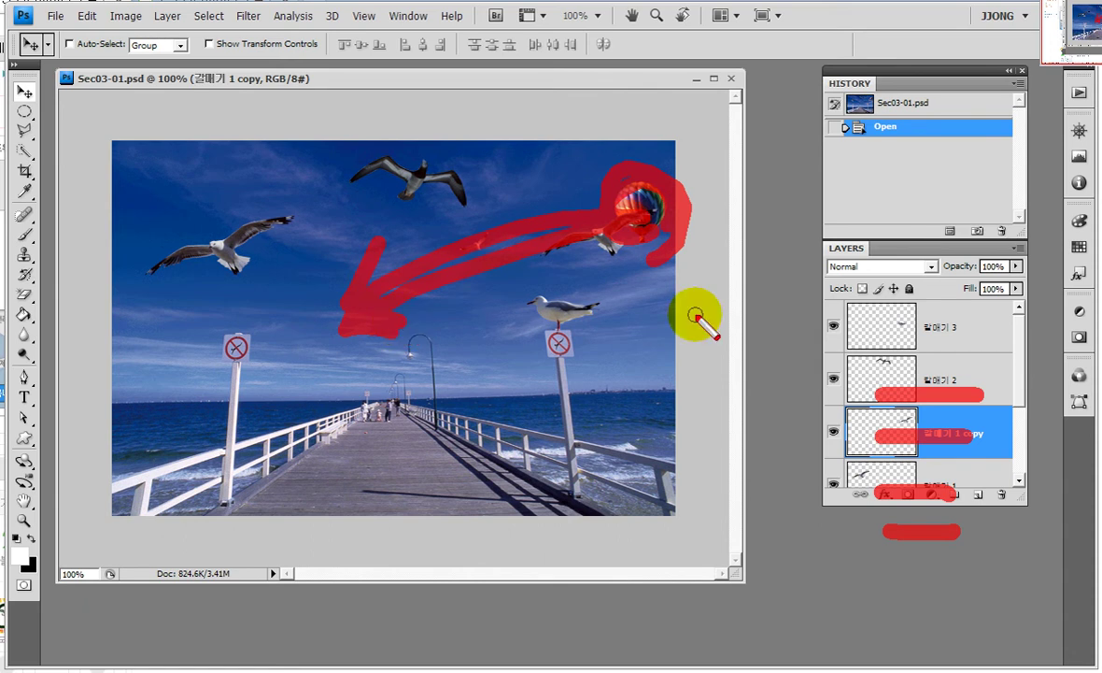
pyautogui.moveTo(45, 89)
pyautogui.mouseDown()
pyautogui.moveTo(30, 72)
pyautogui.moveTo(49, 108)
pyautogui.mouseUp()
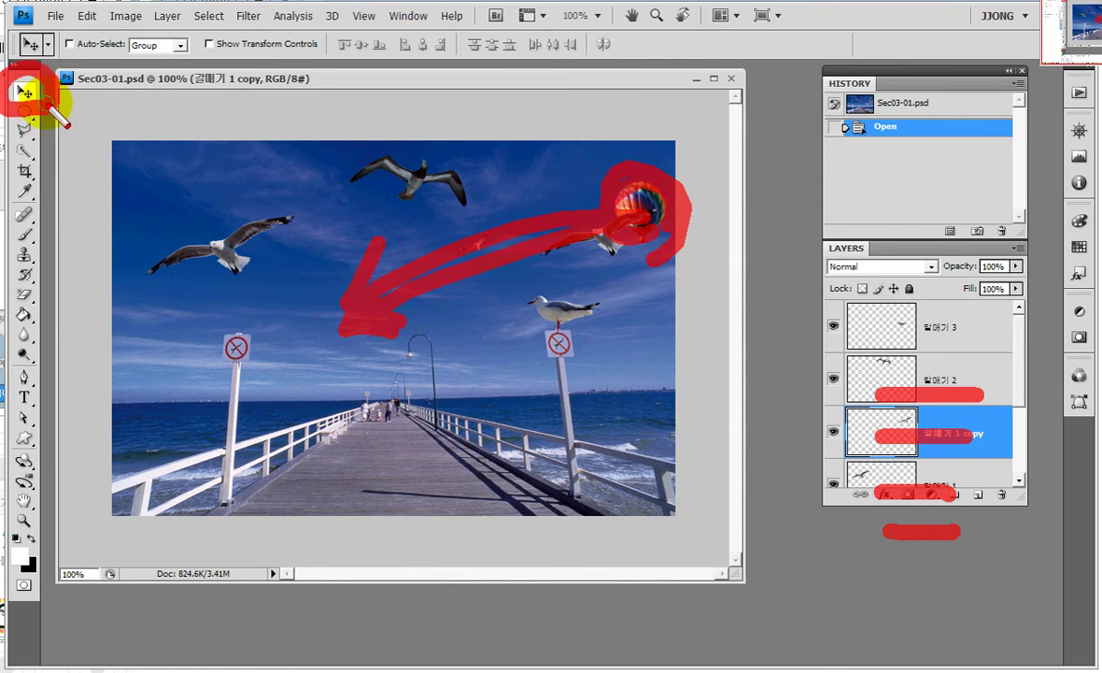
# Step: Readjust the document window and panel layout around the pier photo
pyautogui.press('Escape')
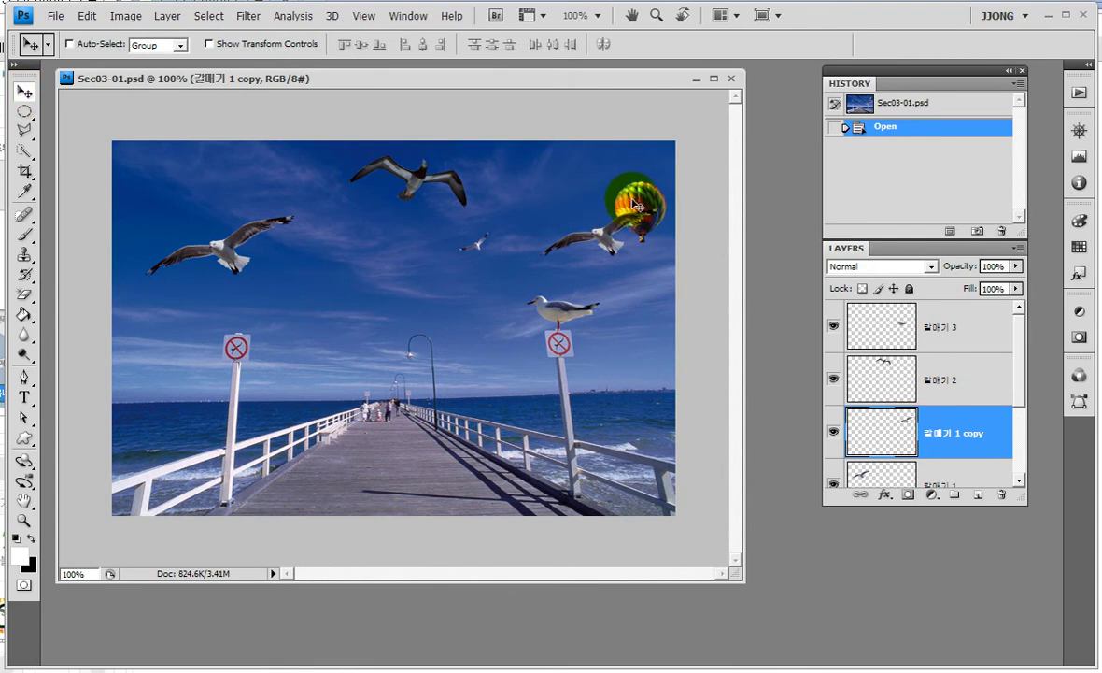
pyautogui.hotkey('ctrl', '2')
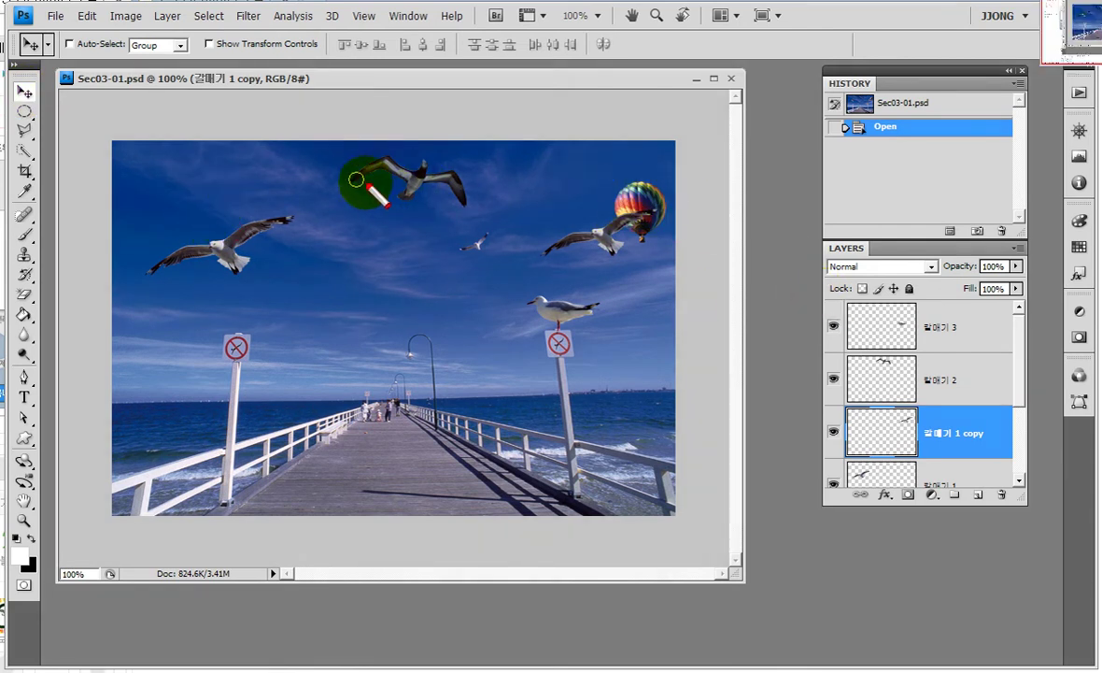
pyautogui.moveTo(645, 238); pyautogui.dragTo(677, 229)
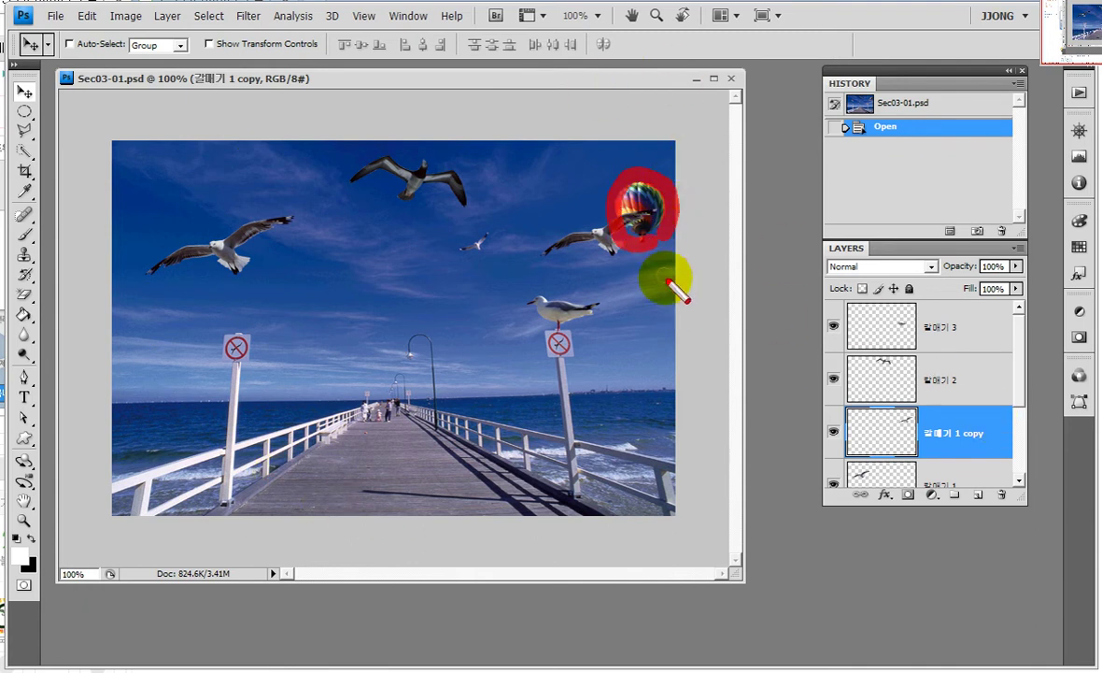
pyautogui.moveTo(699, 275); pyautogui.dragTo(844, 424)
pyautogui.moveTo(797, 386); pyautogui.dragTo(844, 425)
pyautogui.moveTo(776, 443); pyautogui.dragTo(845, 428)
pyautogui.moveTo(914, 441)
pyautogui.mouseDown()
pyautogui.moveTo(935, 413)
pyautogui.moveTo(979, 443)
pyautogui.moveTo(998, 432)
pyautogui.mouseUp()
pyautogui.click(959, 408)
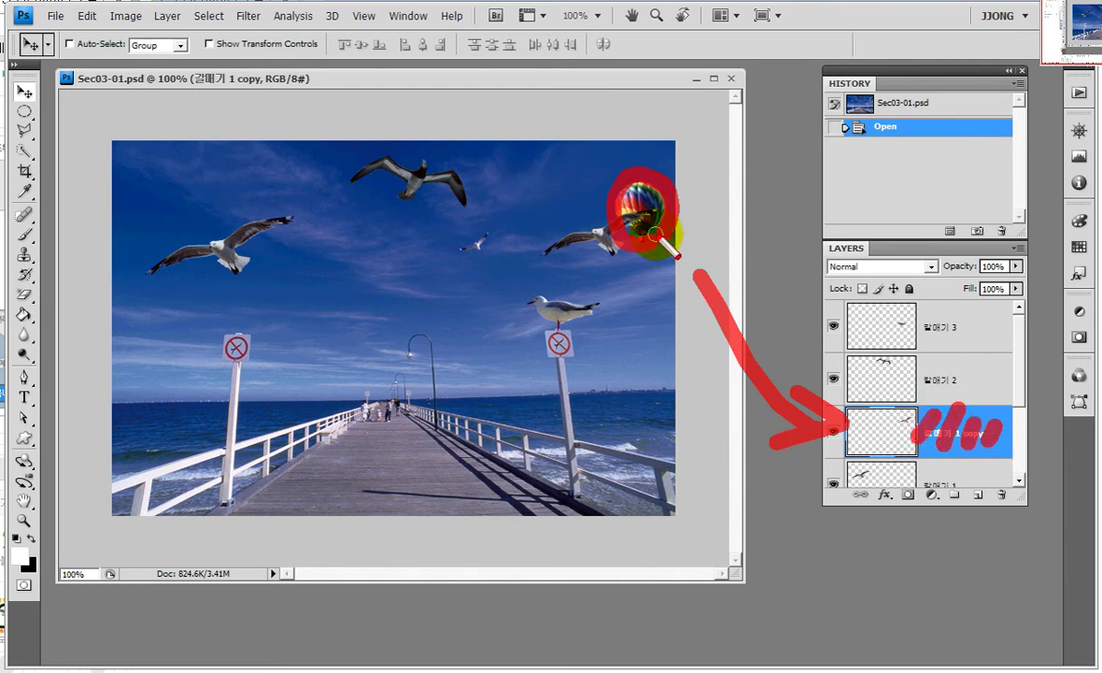
# Step: Ctrl+click the balloon with the Move tool to activate the 헤드벌룬 layer
pyautogui.moveTo(28, 103)
pyautogui.mouseDown()
pyautogui.moveTo(38, 109)
pyautogui.moveTo(48, 89)
pyautogui.mouseUp()
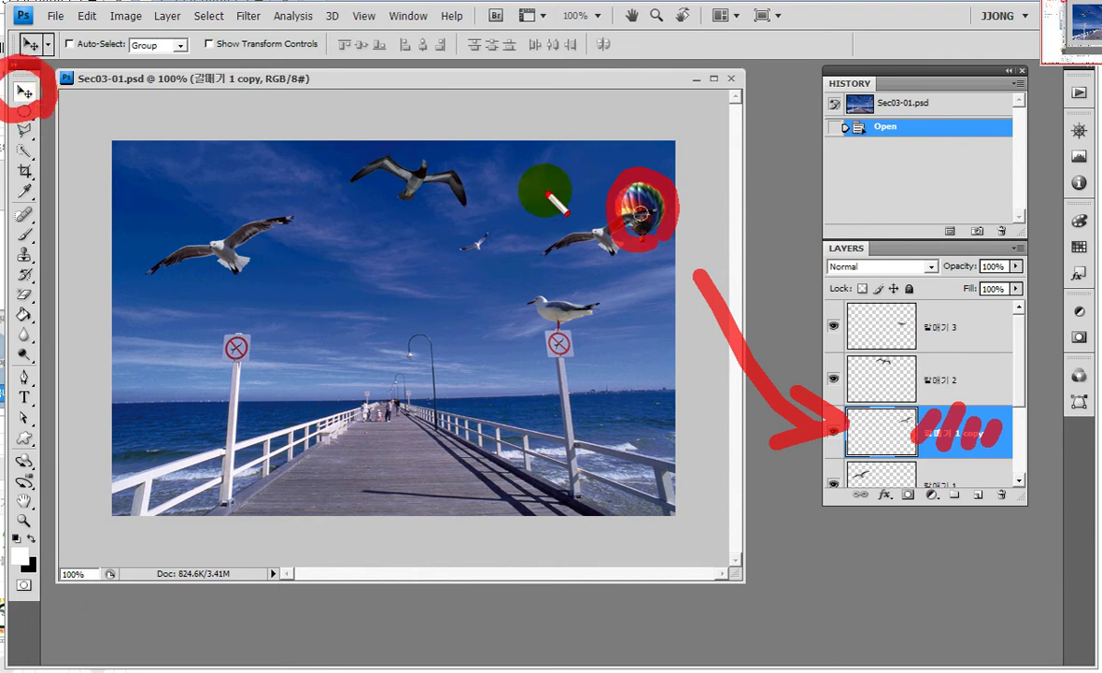
pyautogui.moveTo(561, 112); pyautogui.dragTo(612, 166)
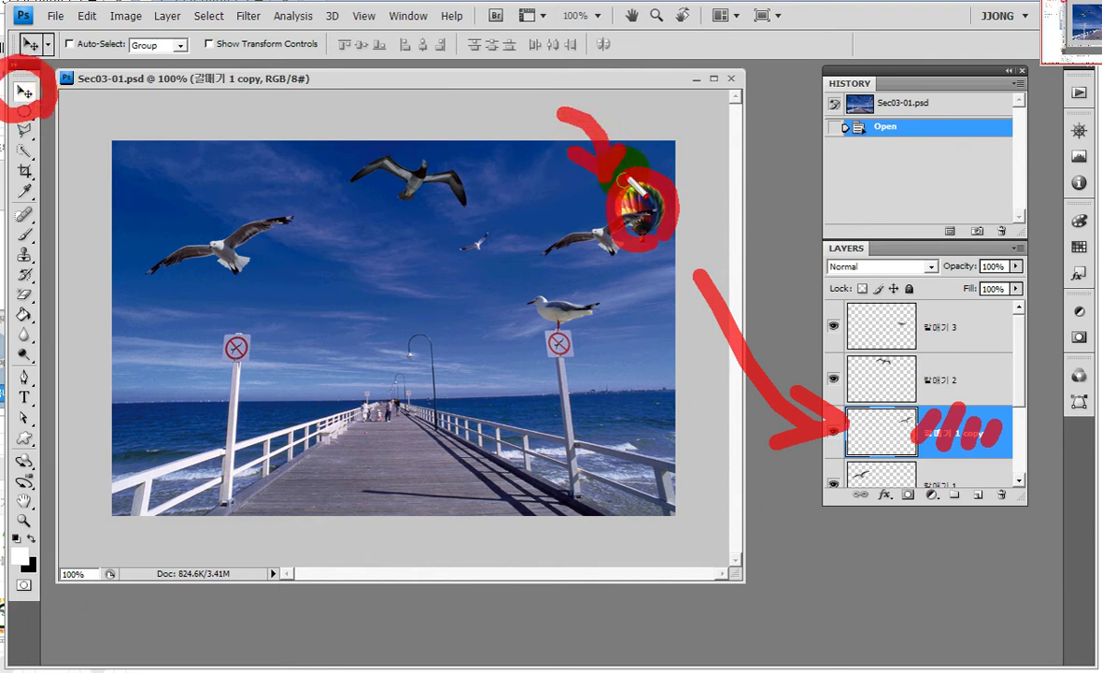
pyautogui.click(657, 245)
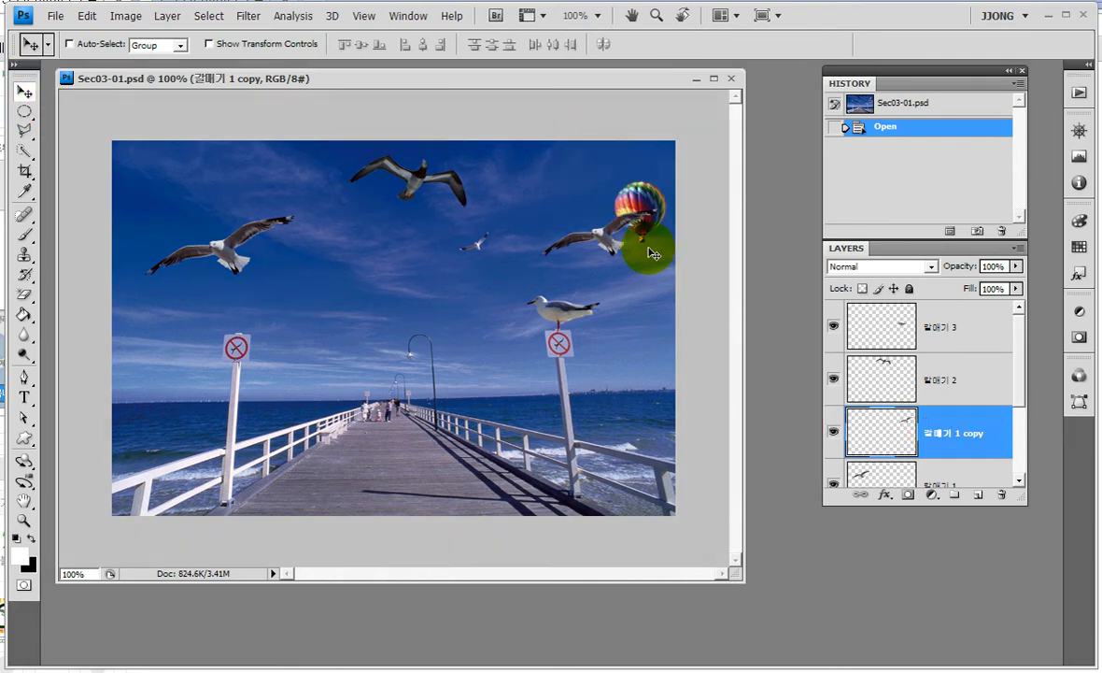
pyautogui.moveTo(612, 154); pyautogui.dragTo(643, 245)
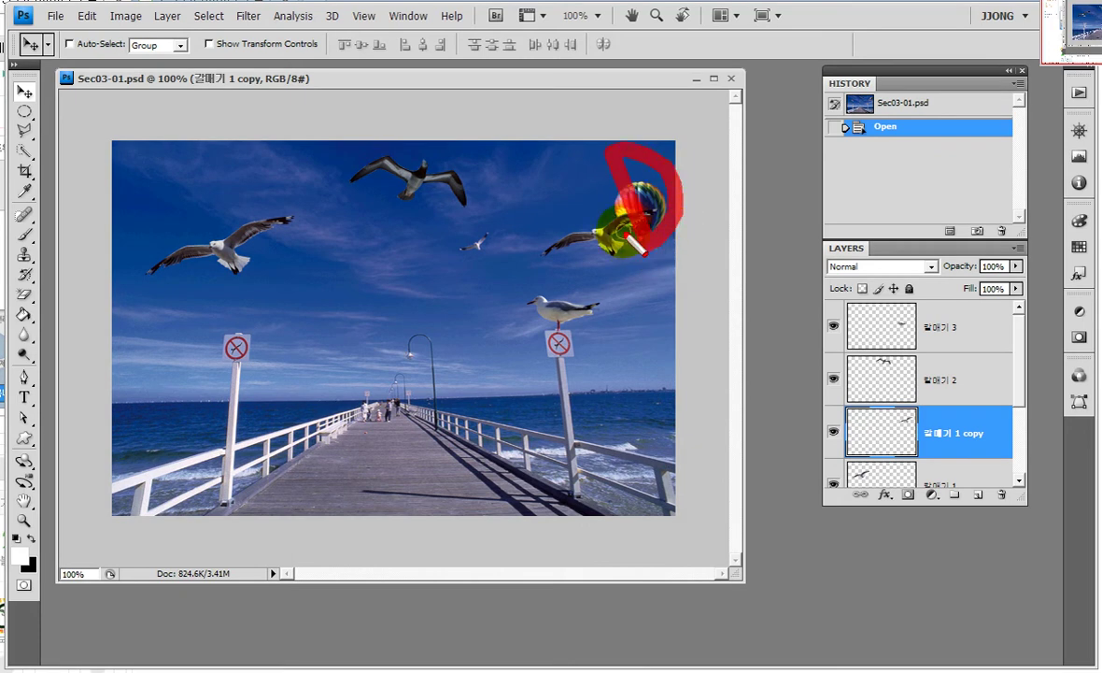
pyautogui.moveTo(458, 105); pyautogui.dragTo(484, 147)
pyautogui.moveTo(508, 86); pyautogui.dragTo(511, 140)
pyautogui.moveTo(473, 98); pyautogui.dragTo(516, 95)
pyautogui.moveTo(540, 140)
pyautogui.mouseDown()
pyautogui.moveTo(577, 94)
pyautogui.moveTo(600, 145)
pyautogui.mouseUp()
pyautogui.click(635, 179)
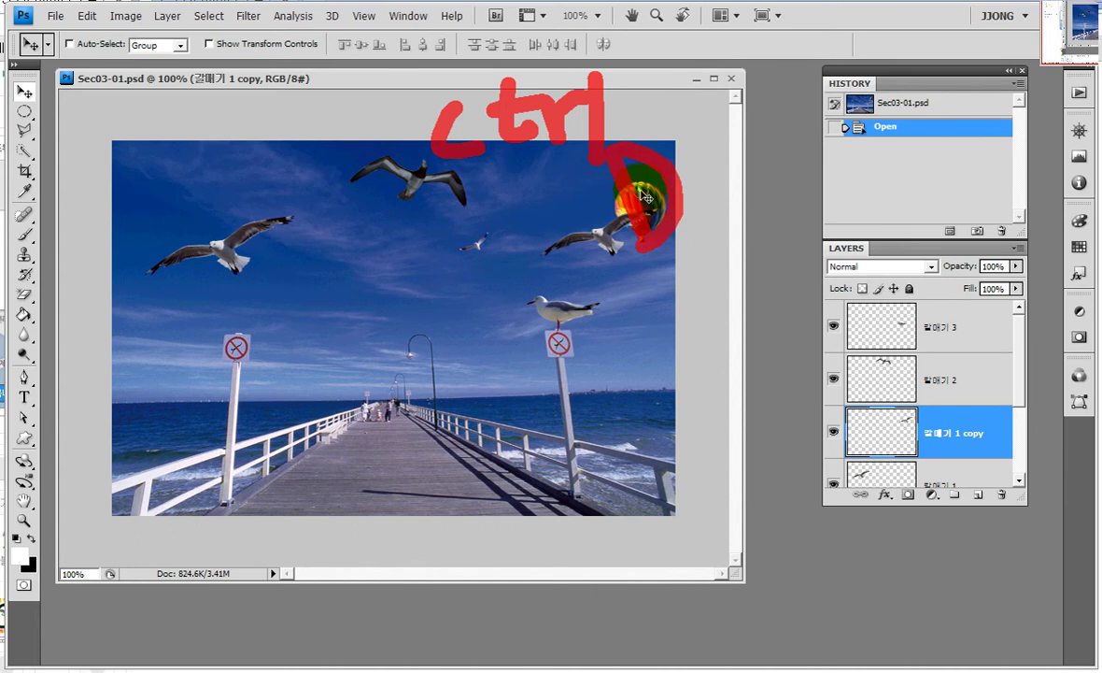
pyautogui.press('Escape')
pyautogui.keyDown('ctrl'); pyautogui.click(643, 201); pyautogui.keyUp('ctrl')
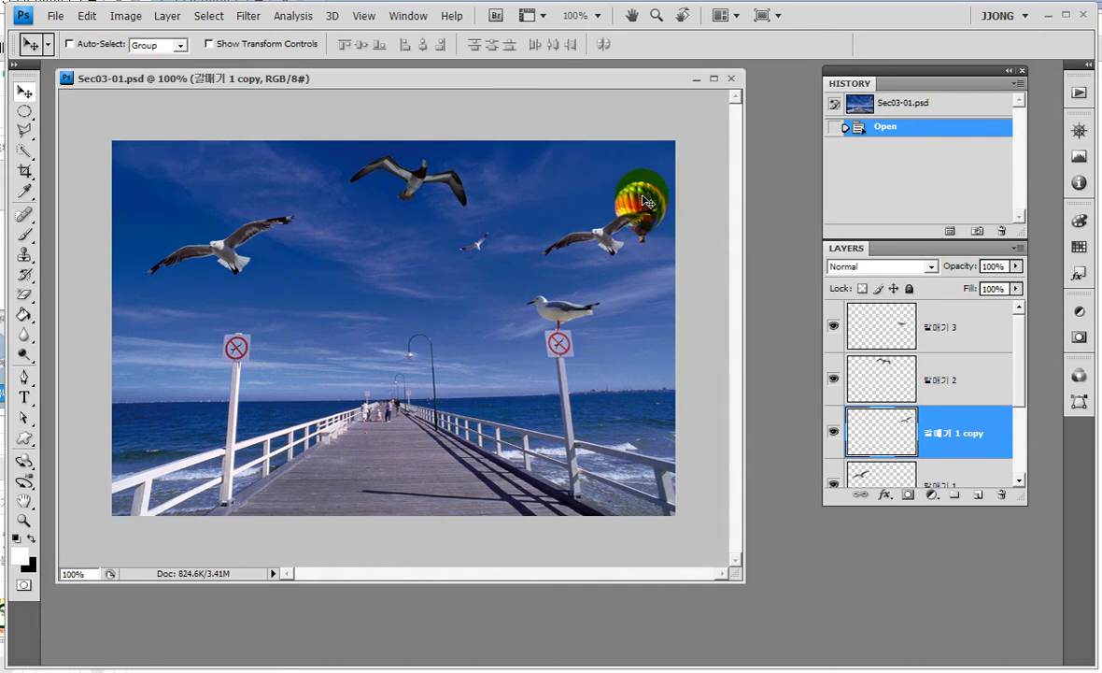
pyautogui.keyDown('ctrl'); pyautogui.click(642, 203); pyautogui.keyUp('ctrl')
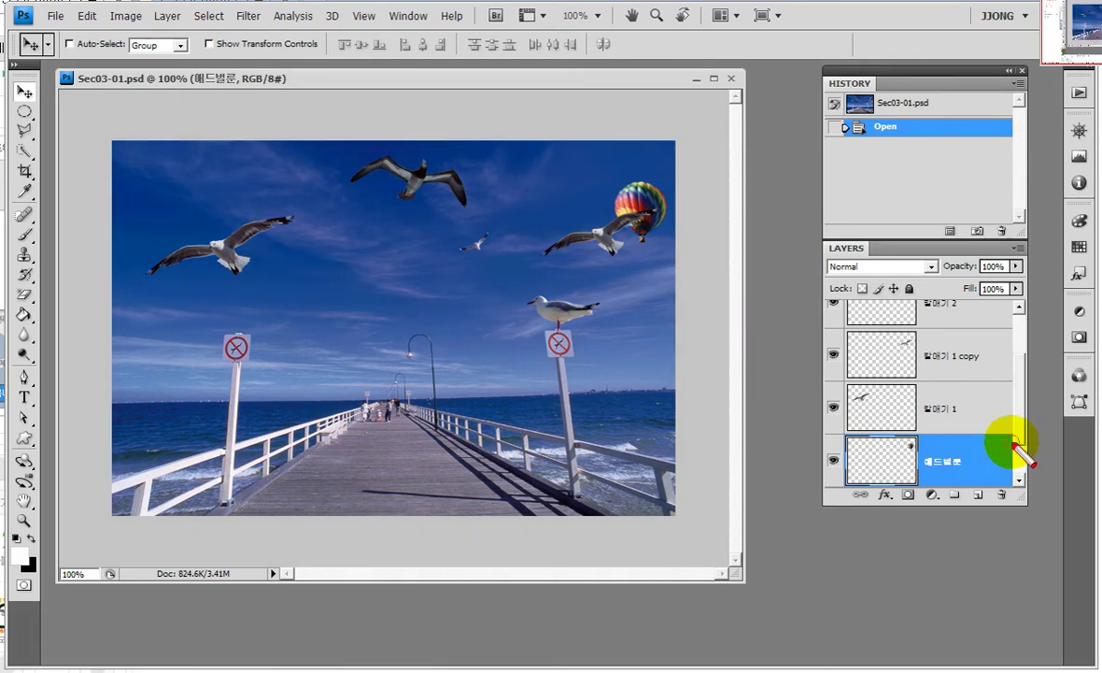
# Step: Drag the balloon down-left from beside the seagull to the centre of the sky
pyautogui.click(835, 436)
pyautogui.moveTo(835, 451); pyautogui.dragTo(818, 430)
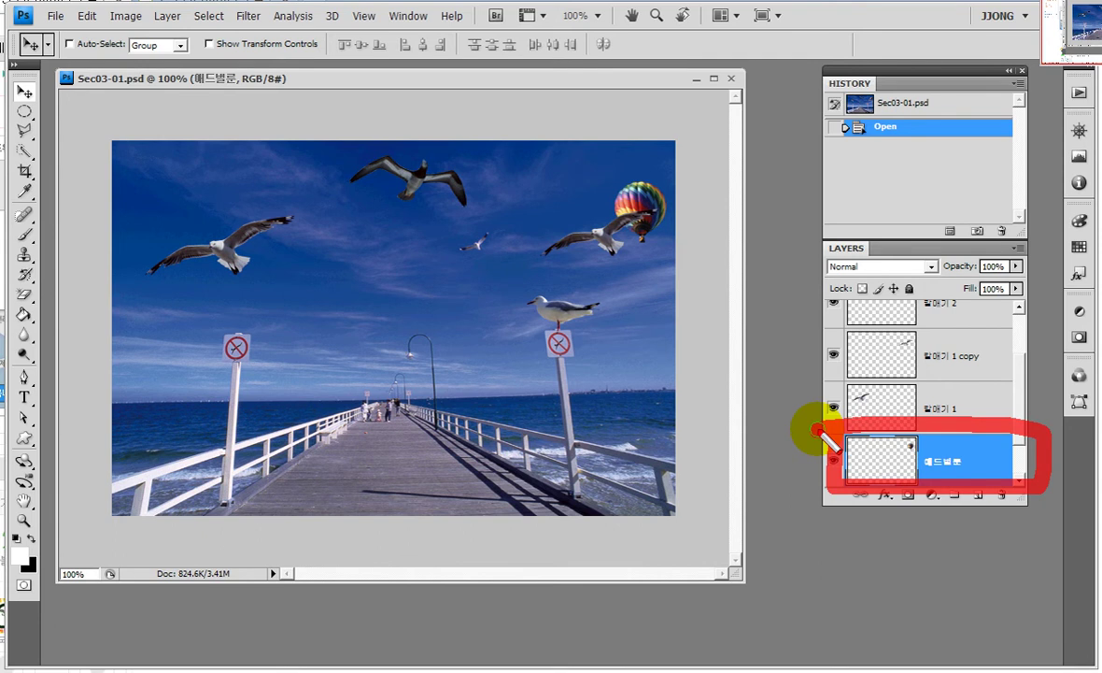
pyautogui.press('Escape')
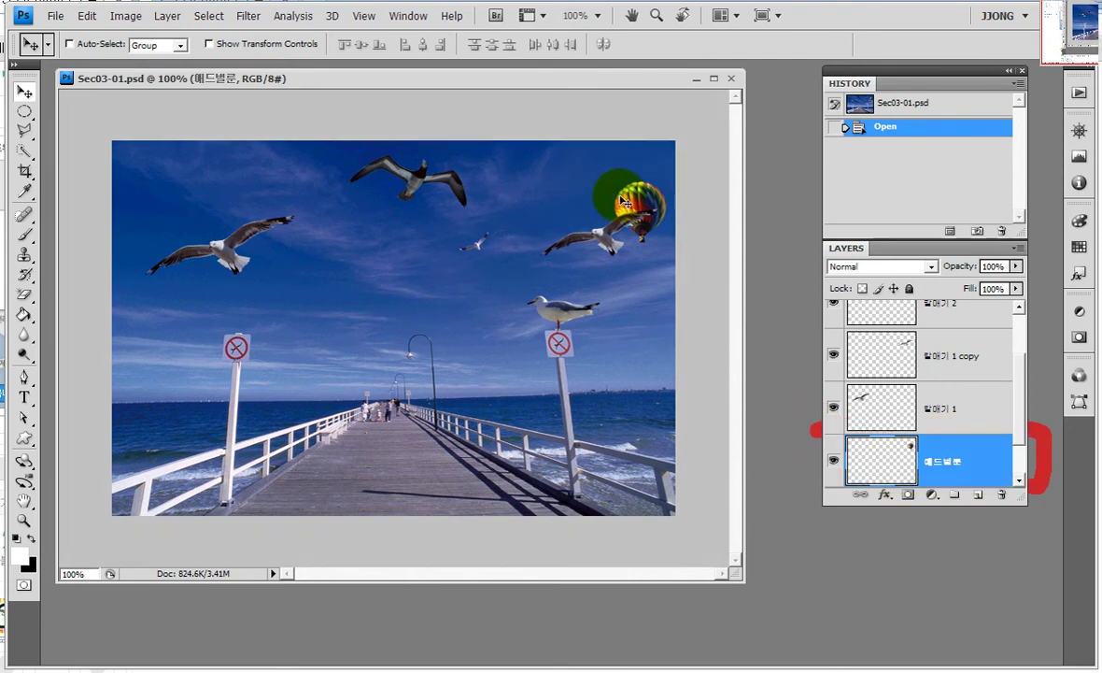
pyautogui.moveTo(645, 205); pyautogui.dragTo(377, 311)
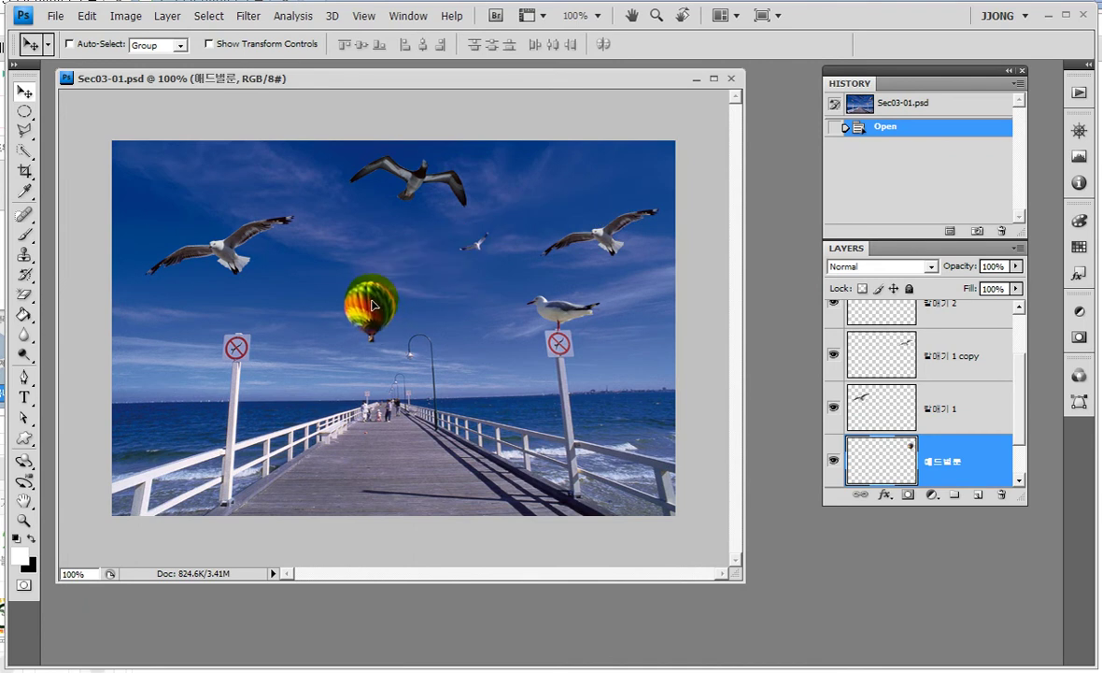
pyautogui.moveTo(377, 311); pyautogui.dragTo(370, 321)
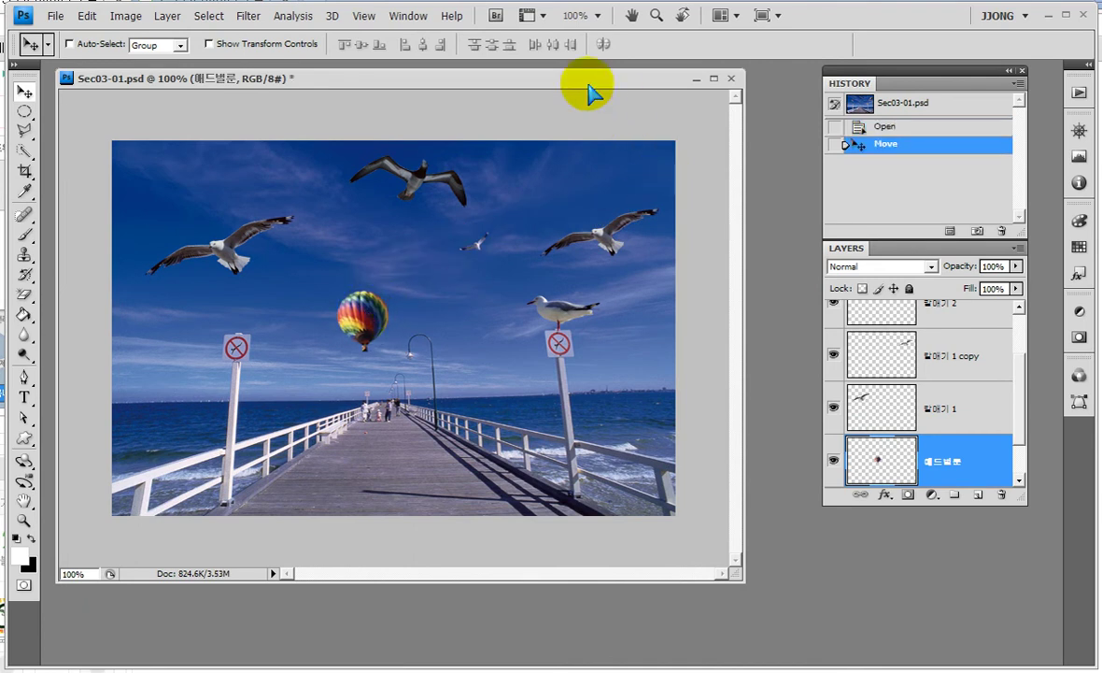
pyautogui.moveTo(587, 82); pyautogui.dragTo(614, 81)
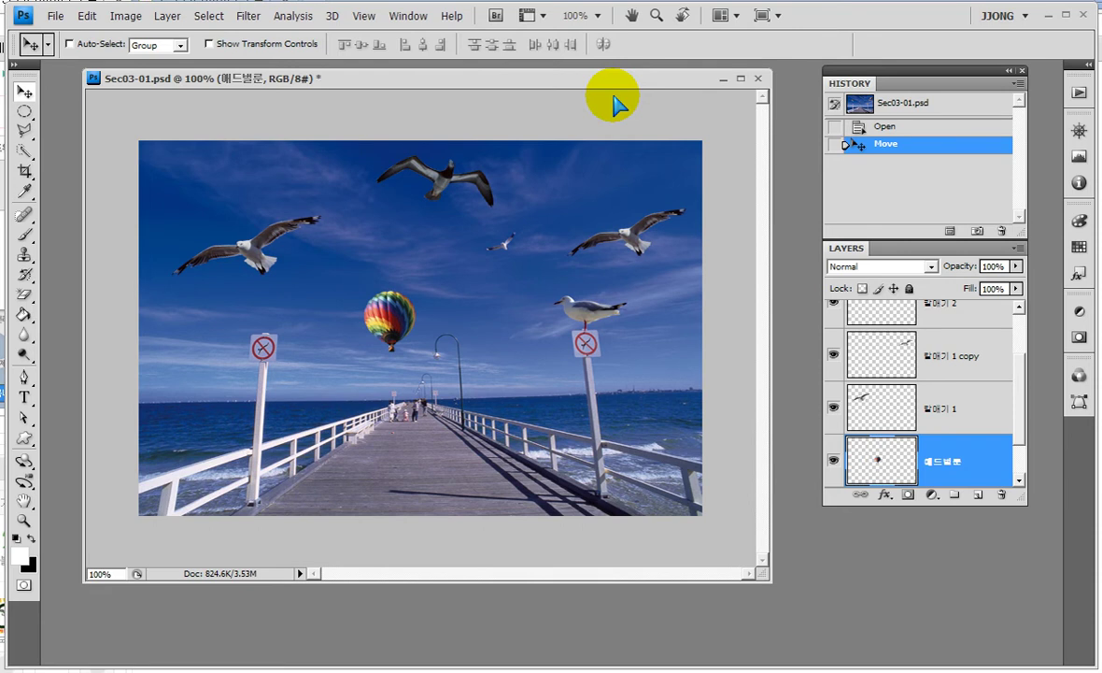
# Step: Free Transform the balloon down to about 43% and commit the new size
pyautogui.click(86, 16)
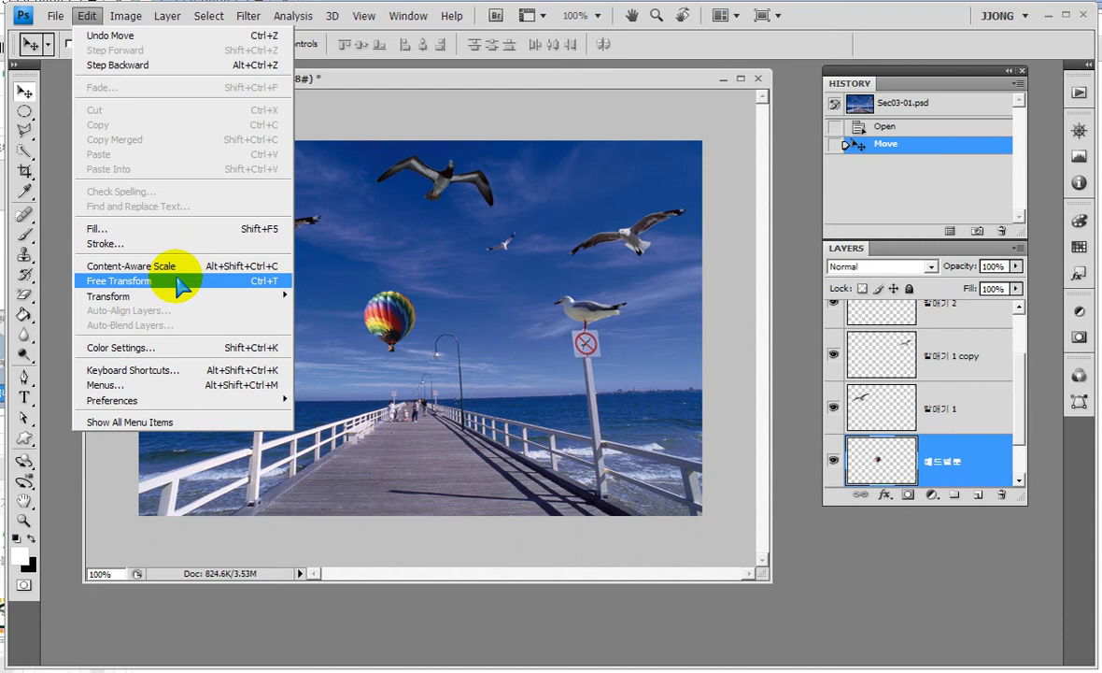
pyautogui.click(178, 280)
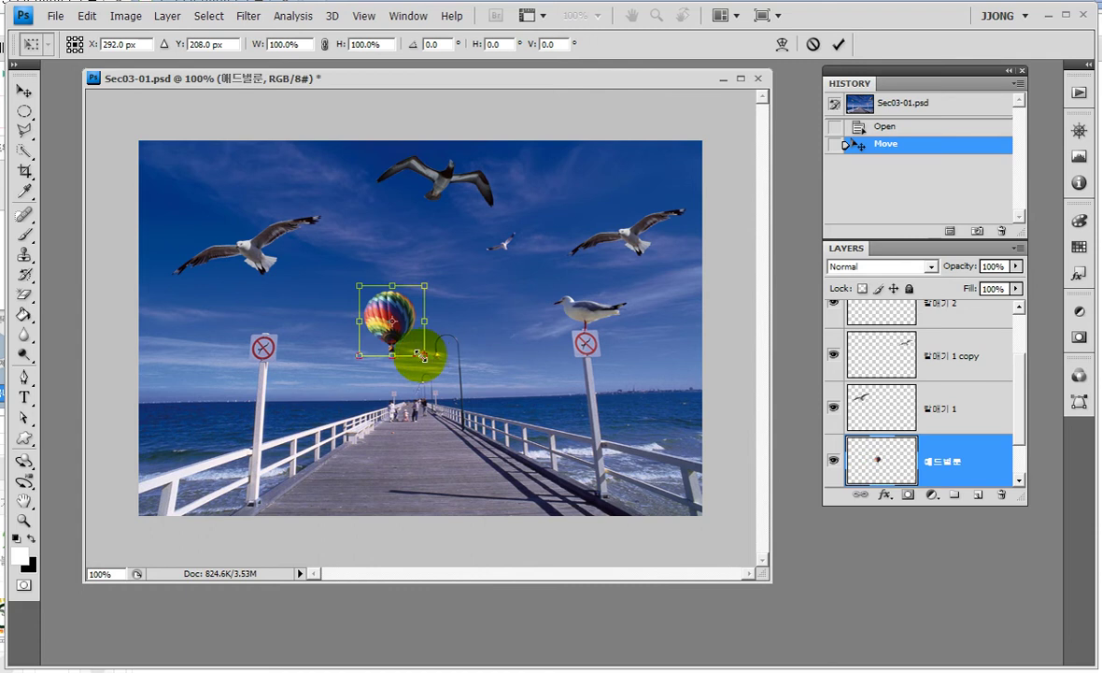
pyautogui.moveTo(425, 355)
pyautogui.mouseDown()
pyautogui.moveTo(400, 333)
pyautogui.moveTo(430, 347)
pyautogui.moveTo(389, 320)
pyautogui.moveTo(416, 347)
pyautogui.mouseUp()
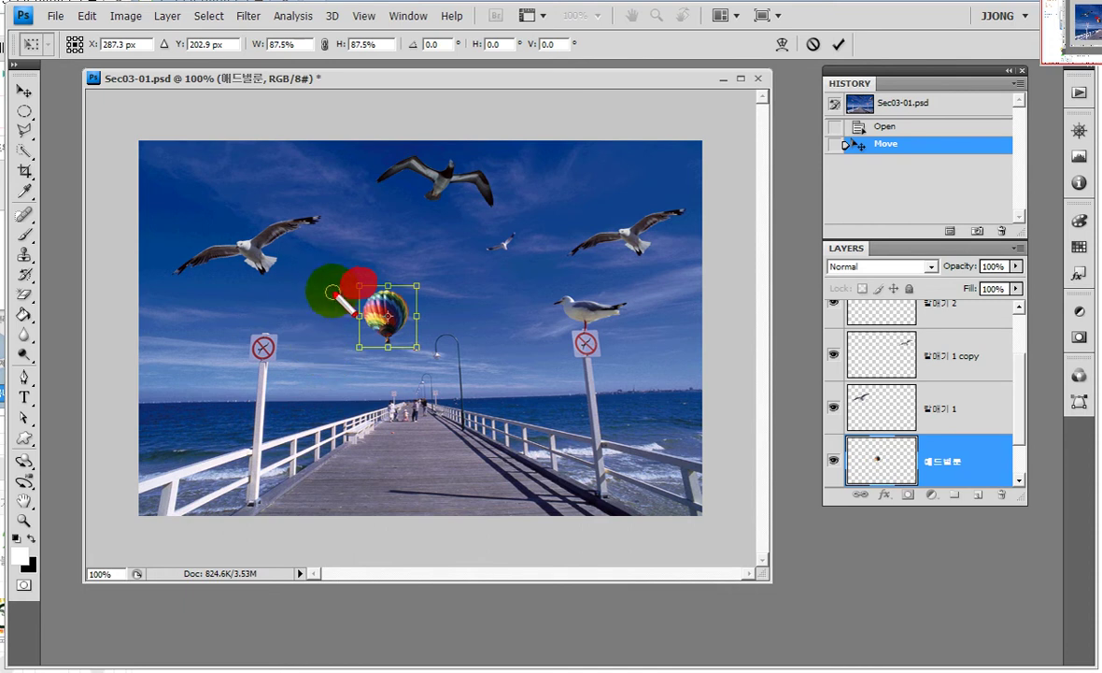
pyautogui.moveTo(332, 318); pyautogui.dragTo(453, 318)
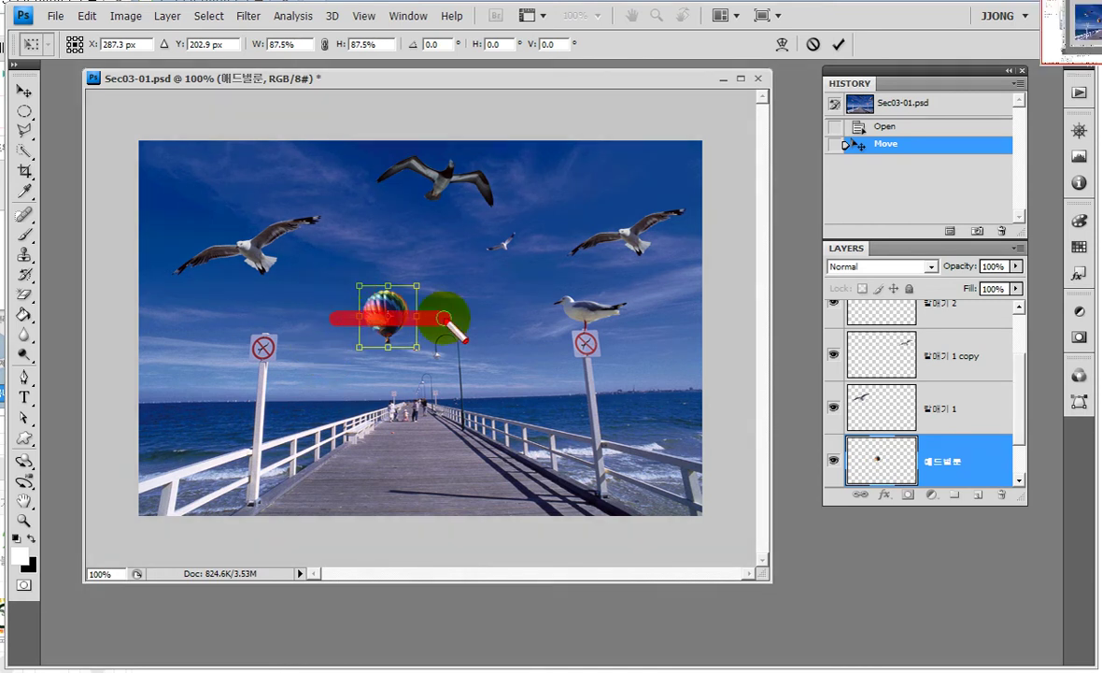
pyautogui.moveTo(382, 257); pyautogui.dragTo(388, 376)
pyautogui.click(378, 373)
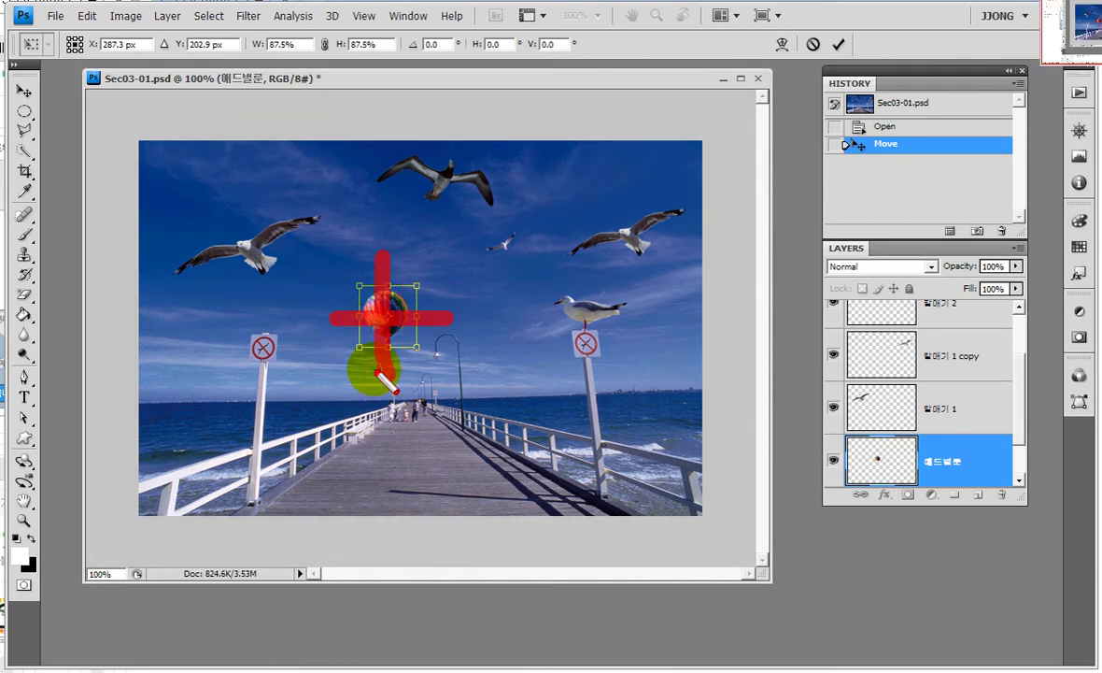
pyautogui.press('Escape')
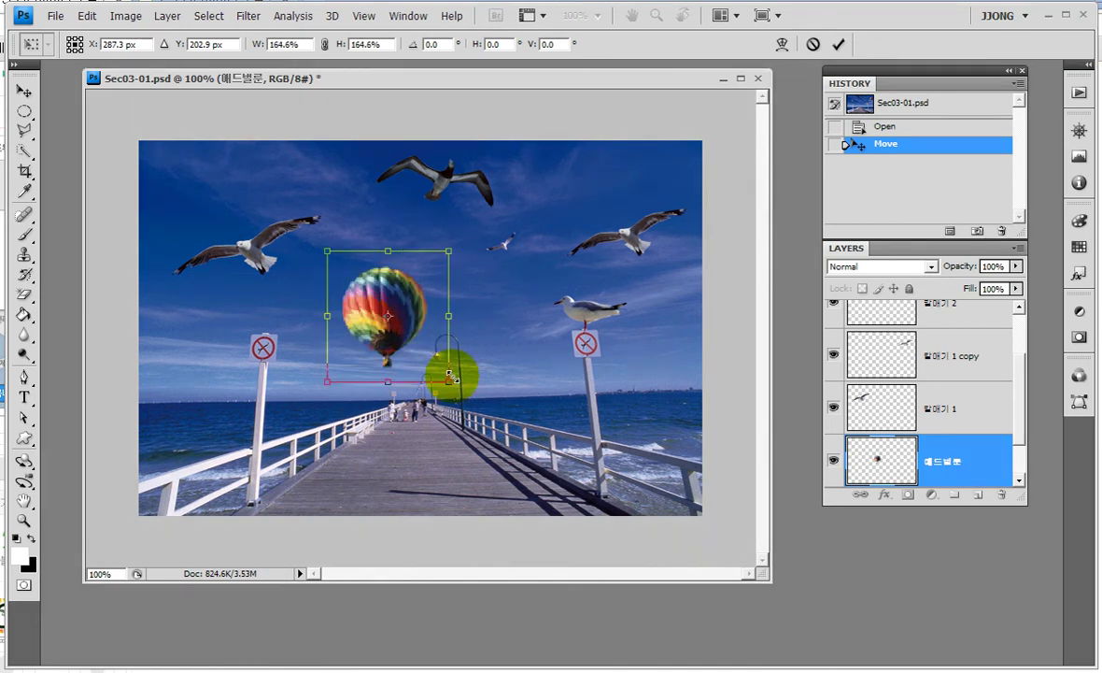
pyautogui.moveTo(417, 347)
pyautogui.mouseDown()
pyautogui.moveTo(479, 402)
pyautogui.moveTo(401, 338)
pyautogui.moveTo(472, 388)
pyautogui.moveTo(404, 339)
pyautogui.moveTo(469, 407)
pyautogui.moveTo(406, 344)
pyautogui.moveTo(467, 387)
pyautogui.moveTo(393, 337)
pyautogui.moveTo(456, 383)
pyautogui.moveTo(401, 345)
pyautogui.moveTo(443, 382)
pyautogui.moveTo(390, 333)
pyautogui.mouseUp()
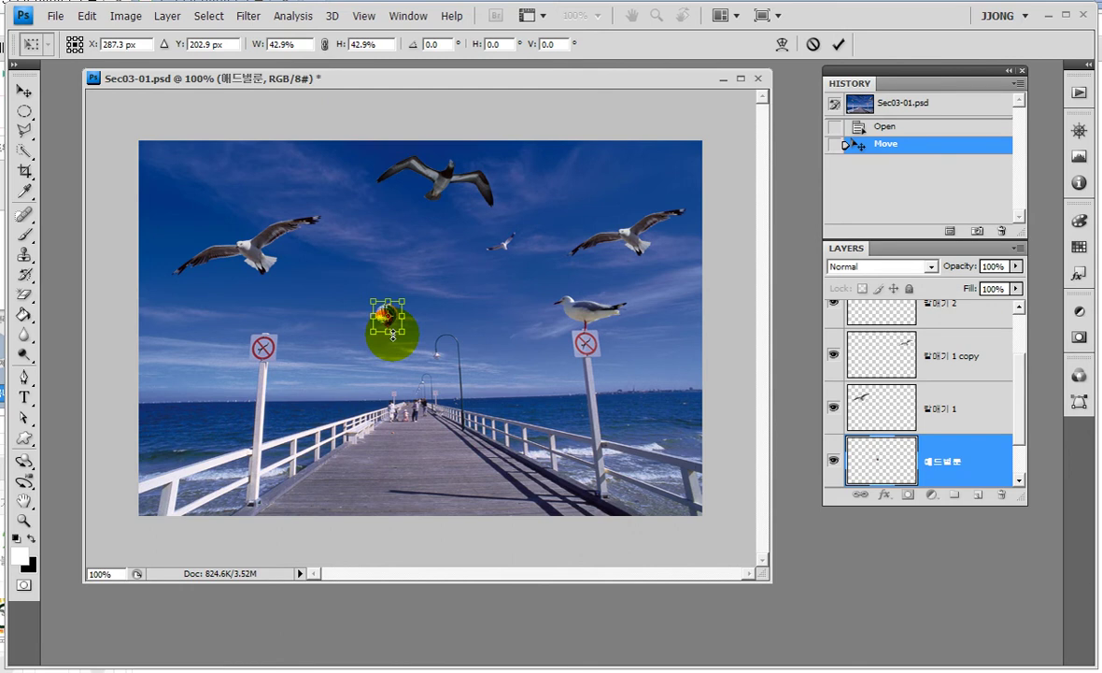
pyautogui.press('Return')
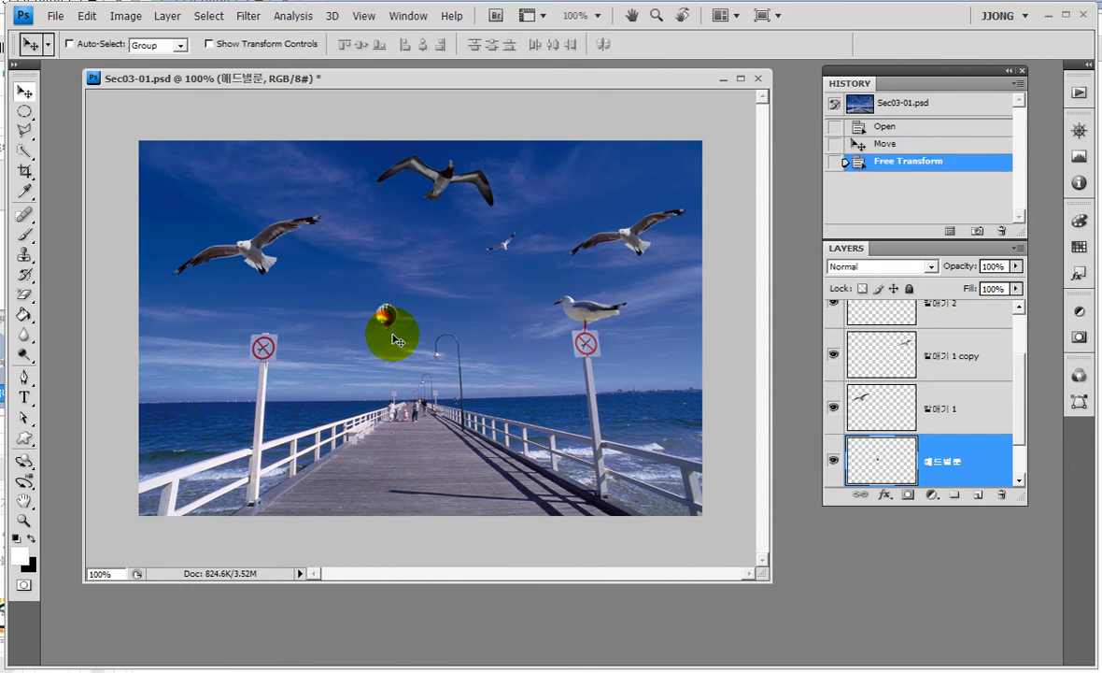
# Step: Nudge the small balloon down and left toward the lamp post with arrow keys and a drag
pyautogui.press('Down')
pyautogui.press('Down')
pyautogui.press('Down')
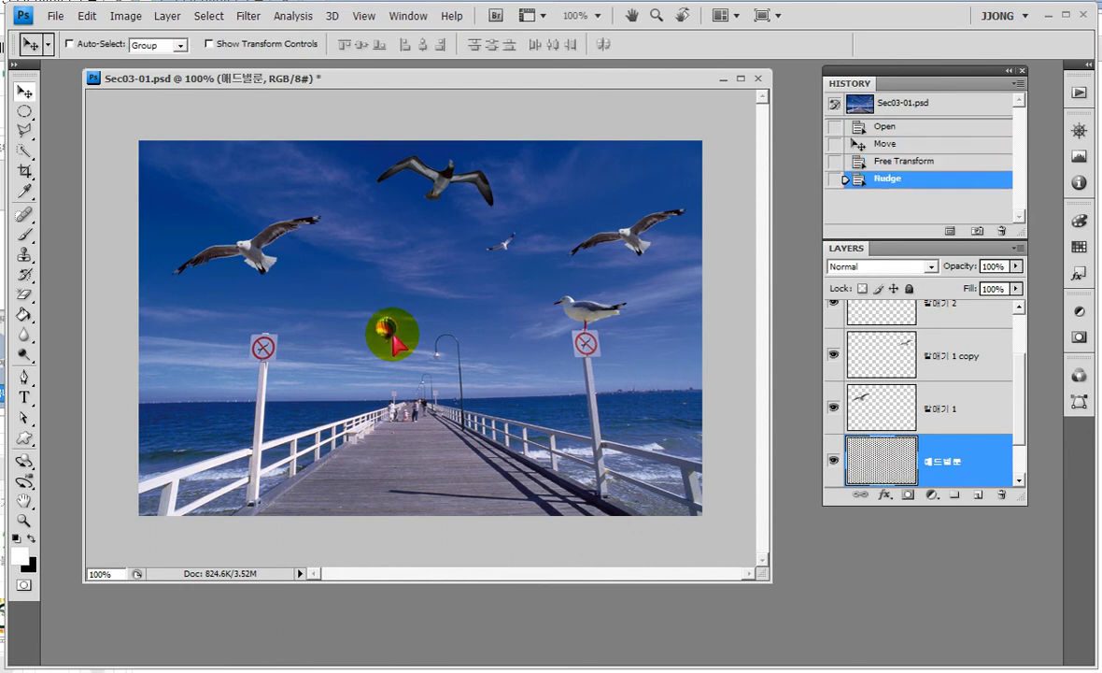
pyautogui.press('Down')
pyautogui.press('Down')
pyautogui.press('Down')
pyautogui.press('Down')
pyautogui.press('Down')
pyautogui.press('Down')
pyautogui.press('Down')
pyautogui.press('Down')
pyautogui.press('Down')
pyautogui.press('Down')
pyautogui.press('Down')
pyautogui.press('Down')
pyautogui.press('Left')
pyautogui.press('Left')
pyautogui.press('Left')
pyautogui.press('Left')
pyautogui.press('Left')
pyautogui.press('Left')
pyautogui.press('Down')
pyautogui.press('Down')
pyautogui.press('Down')
pyautogui.moveTo(377, 356); pyautogui.dragTo(397, 342)
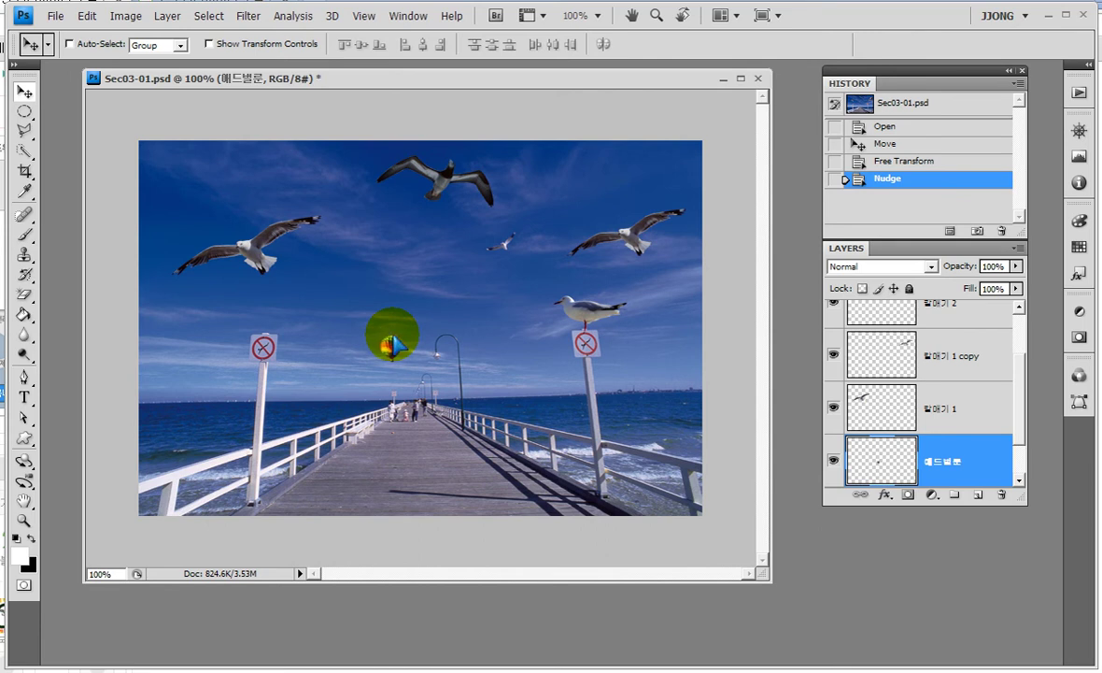
pyautogui.hotkey('shift', 'Left')
pyautogui.hotkey('shift', 'Left')
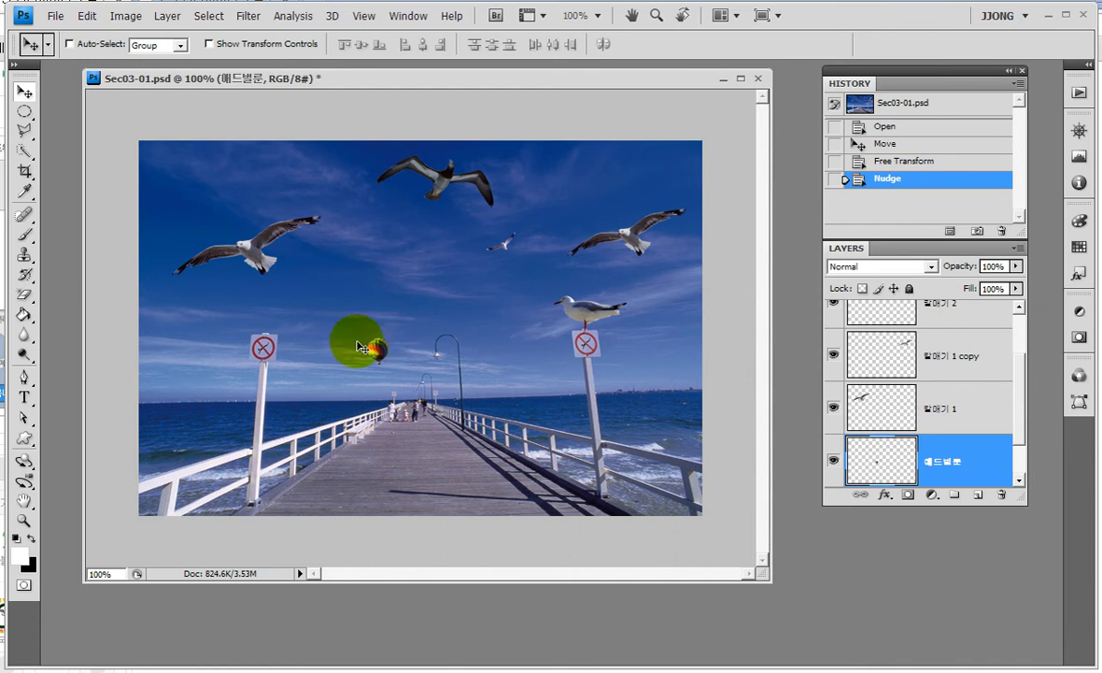
# Step: Shift the balloon slightly left so it sits above the horizon beside the lamp post
pyautogui.click(358, 344)
pyautogui.moveTo(359, 344); pyautogui.dragTo(358, 344)
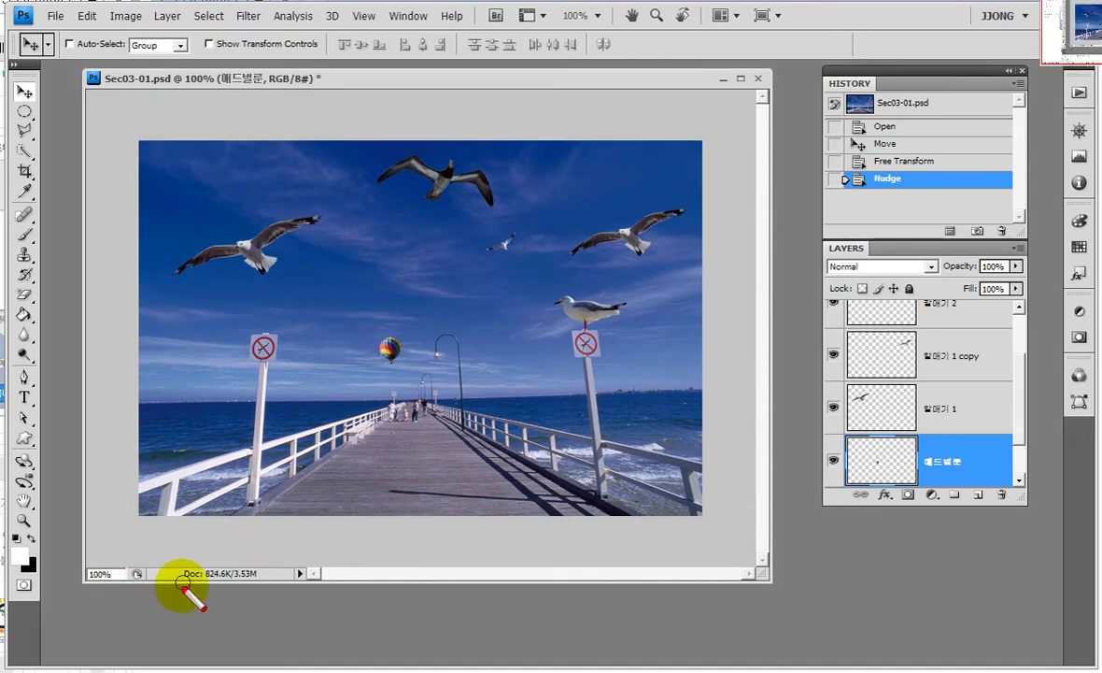
pyautogui.moveTo(560, 374)
pyautogui.mouseDown()
pyautogui.moveTo(602, 313)
pyautogui.moveTo(612, 327)
pyautogui.mouseUp()
pyautogui.moveTo(263, 366)
pyautogui.mouseDown()
pyautogui.moveTo(201, 360)
pyautogui.moveTo(280, 379)
pyautogui.mouseUp()
pyautogui.moveTo(574, 340)
pyautogui.mouseDown()
pyautogui.moveTo(578, 271)
pyautogui.moveTo(615, 319)
pyautogui.moveTo(612, 359)
pyautogui.mouseUp()
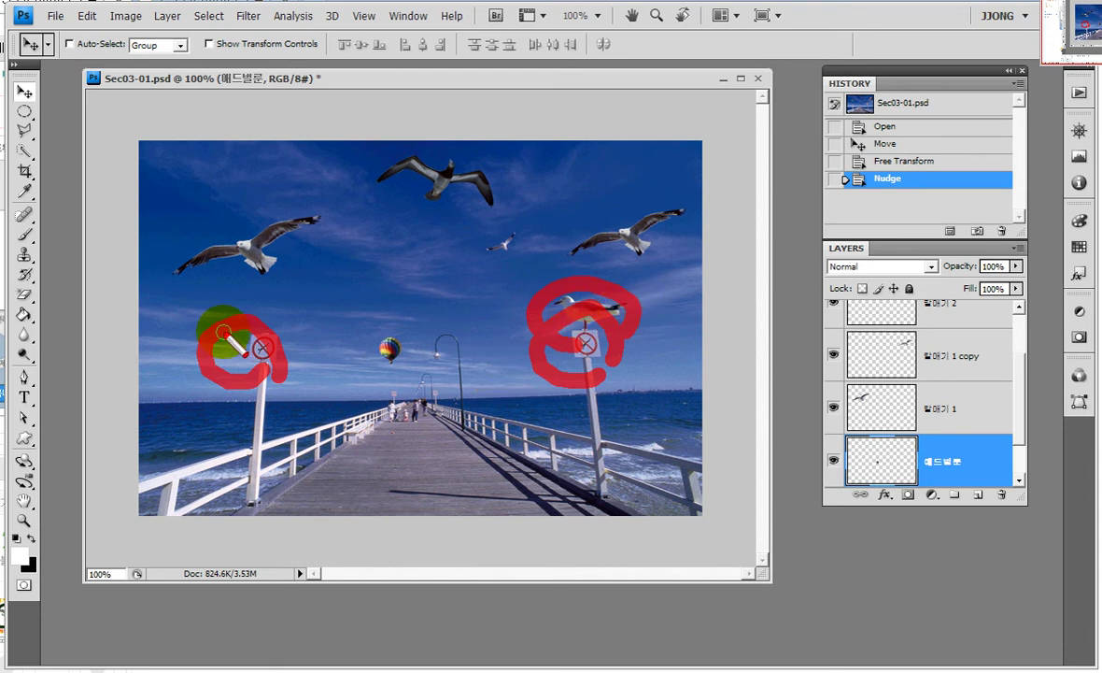
# Step: Select the right-post seagull's layer and Alt-drag a copy onto the left sign post
pyautogui.press('Escape')
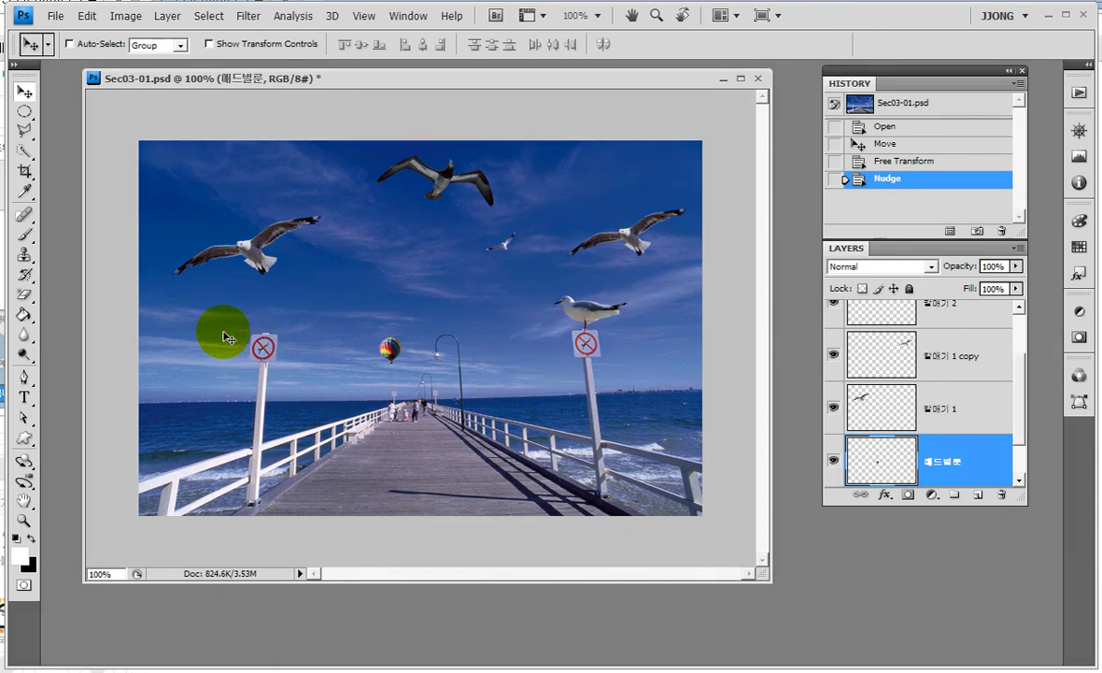
pyautogui.keyDown('ctrl'); pyautogui.click(583, 312); pyautogui.keyUp('ctrl')
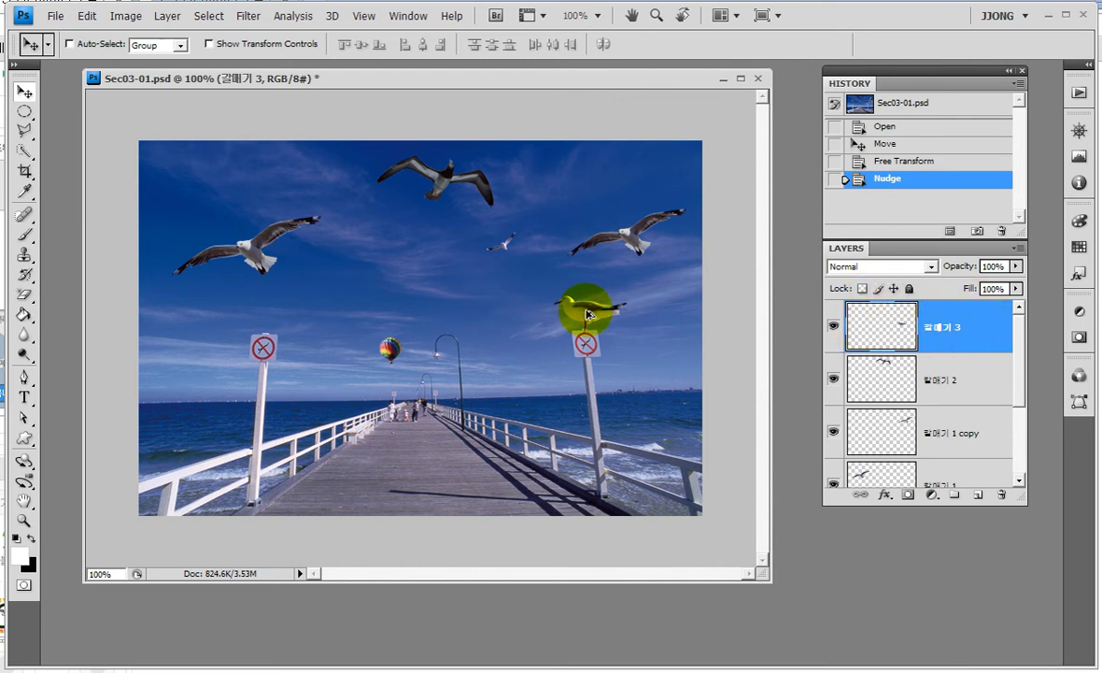
pyautogui.moveTo(587, 313)
pyautogui.mouseDown()
pyautogui.moveTo(278, 299)
pyautogui.moveTo(266, 318)
pyautogui.mouseUp()
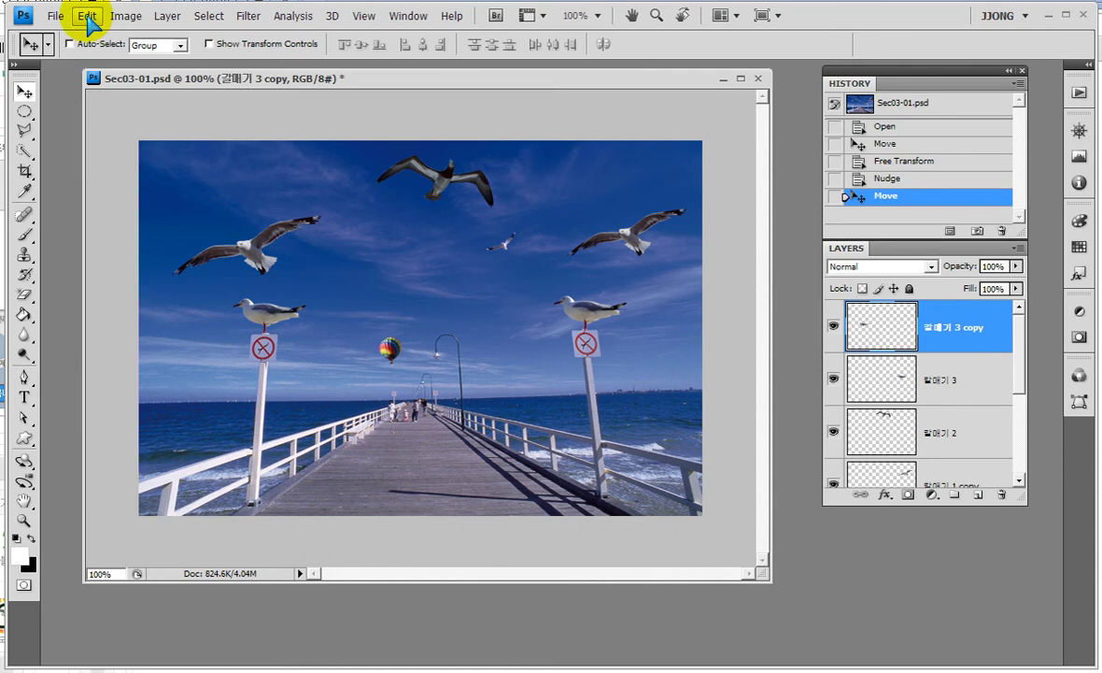
pyautogui.click(87, 15)
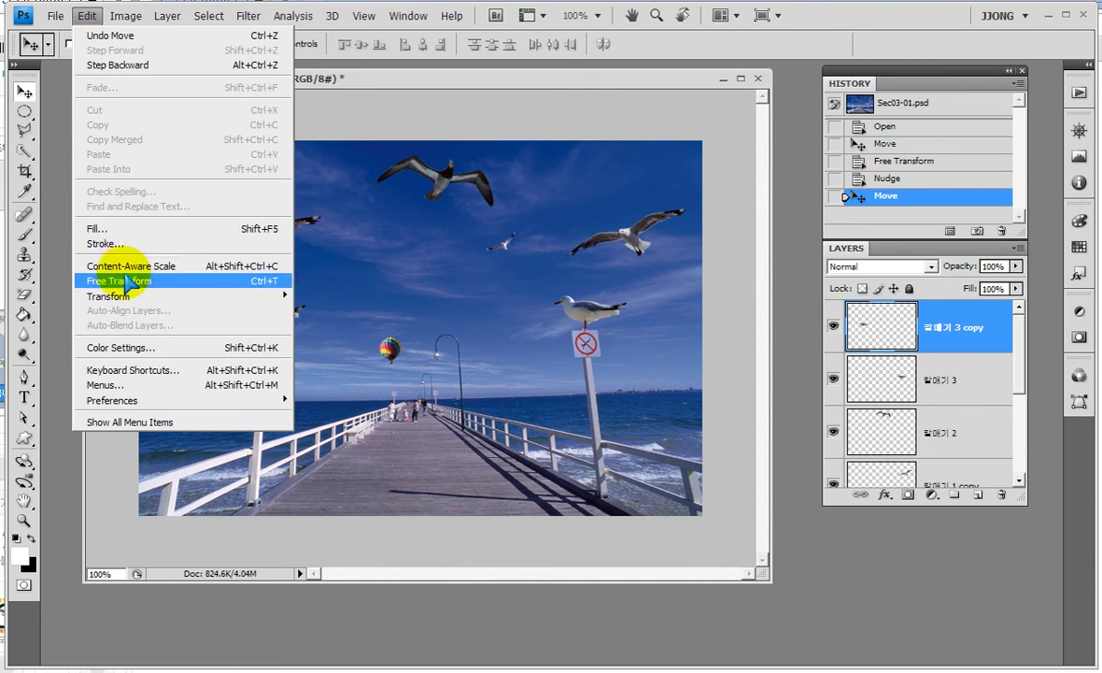
pyautogui.moveTo(108, 295)
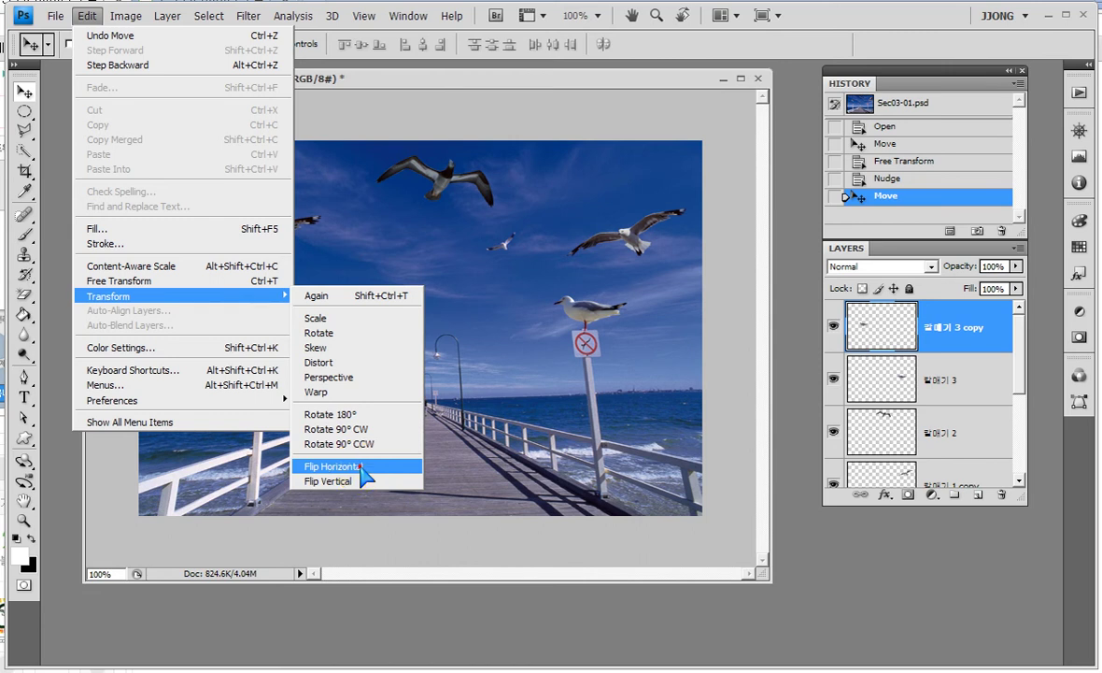
# Step: Flip the copied seagull horizontally and nudge it into place on the left post
pyautogui.click(362, 474)
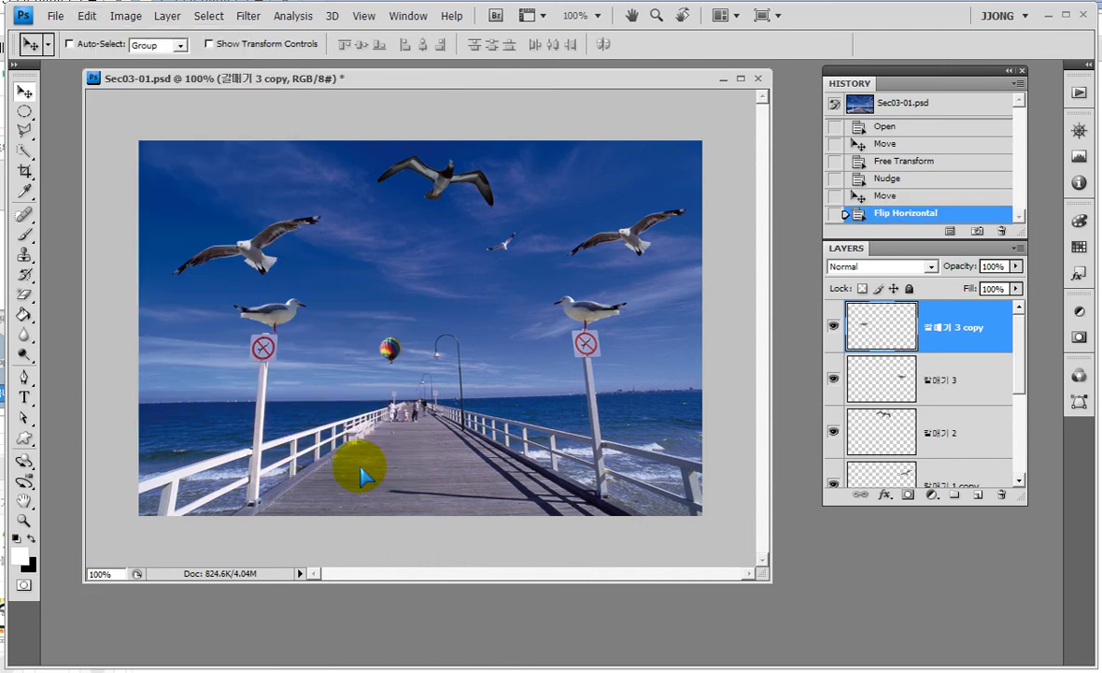
pyautogui.press('Left')
pyautogui.press('Left')
pyautogui.press('Left')
pyautogui.press('Left')
pyautogui.press('Left')
pyautogui.press('Left')
pyautogui.press('Left')
pyautogui.press('Left')
pyautogui.press('Right')
pyautogui.press('Right')
pyautogui.press('Right')
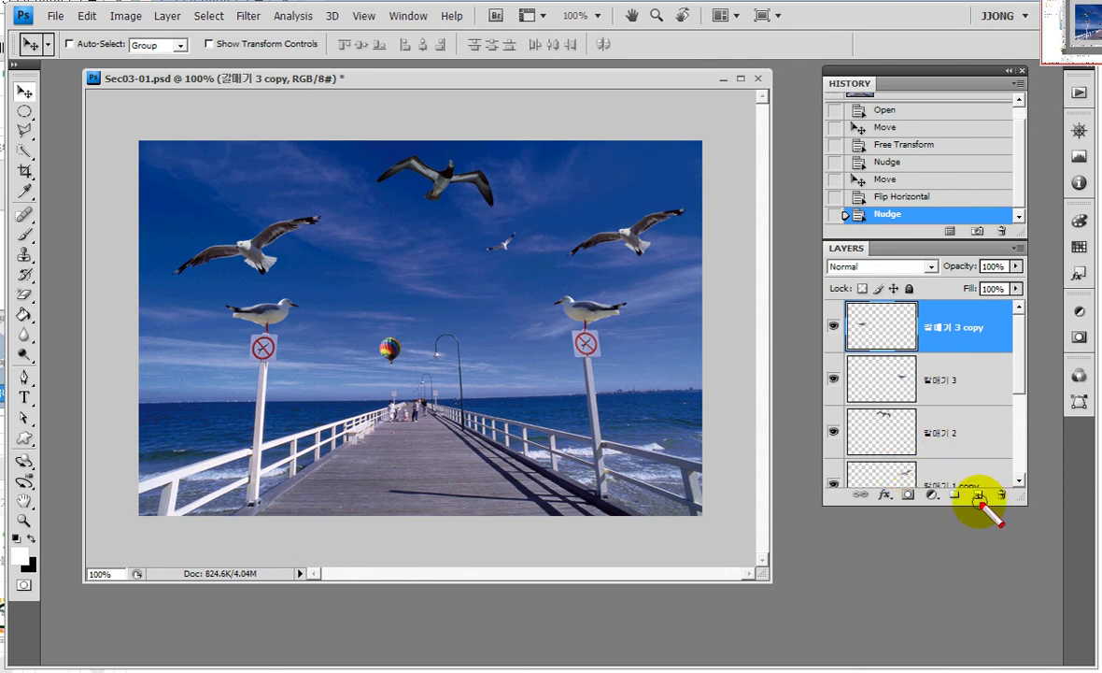
pyautogui.moveTo(994, 507); pyautogui.dragTo(998, 511)
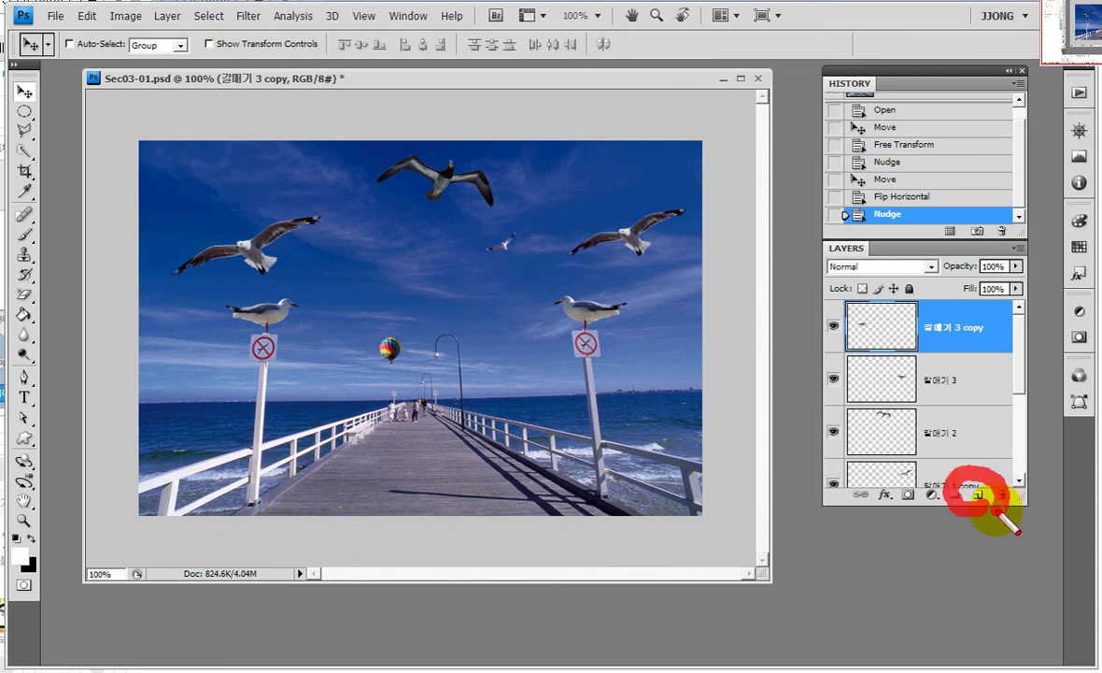
# Step: Add empty Layer 1, lengthen the Layers panel, and shift the document window down-right
pyautogui.click(975, 495)
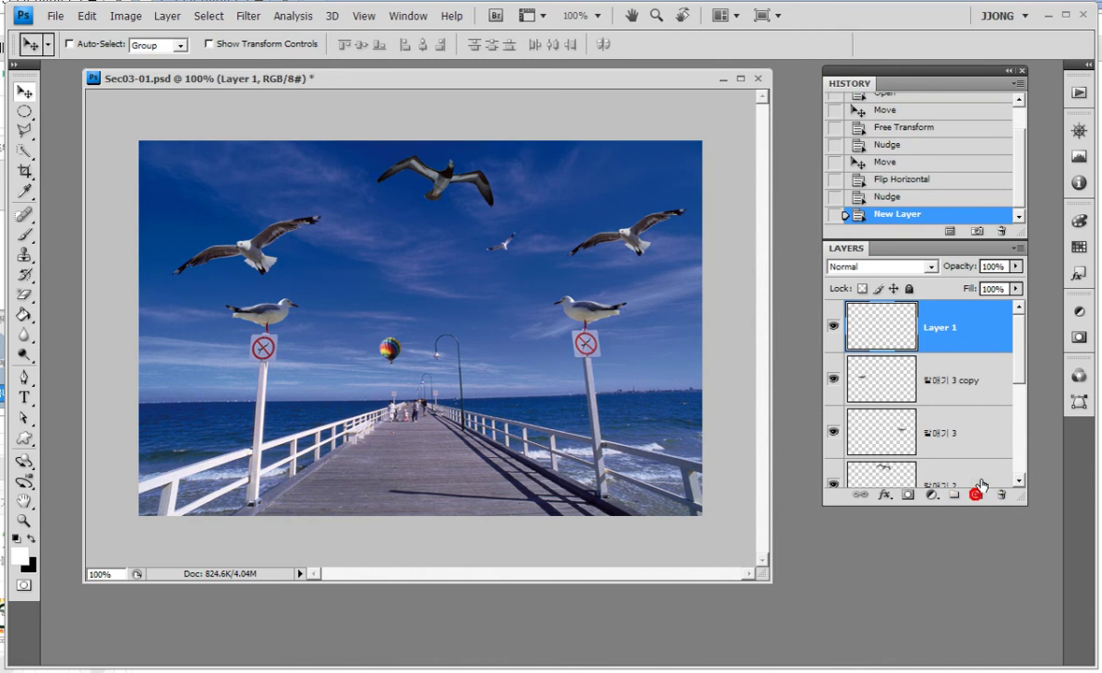
pyautogui.moveTo(970, 505); pyautogui.dragTo(971, 631)
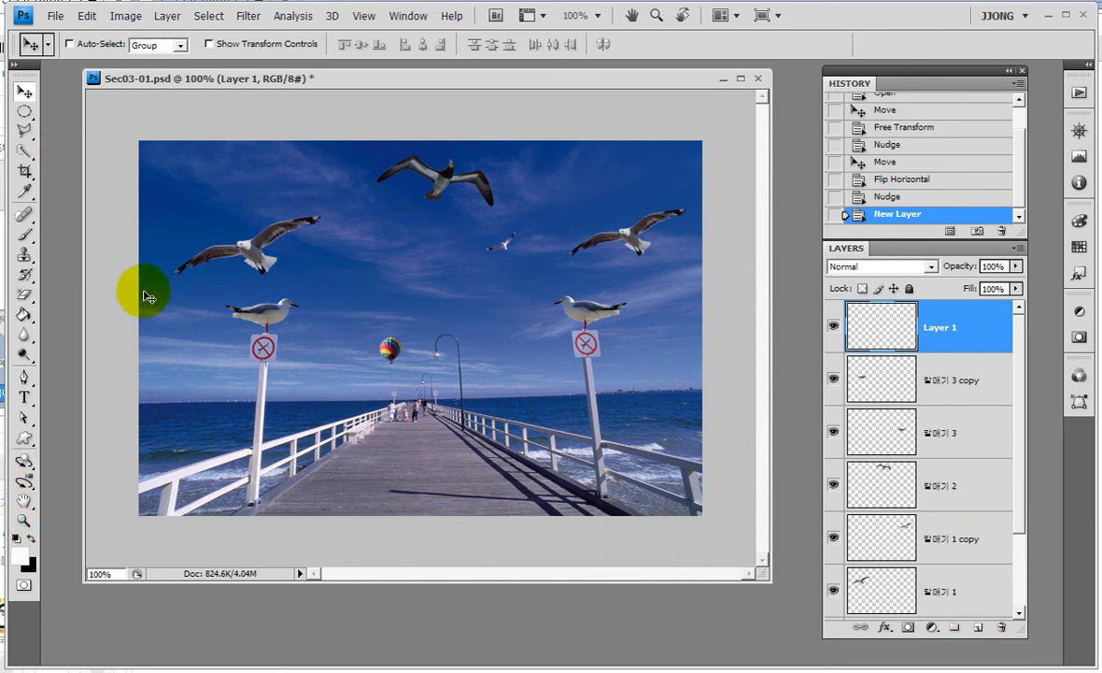
pyautogui.moveTo(295, 75); pyautogui.dragTo(310, 99)
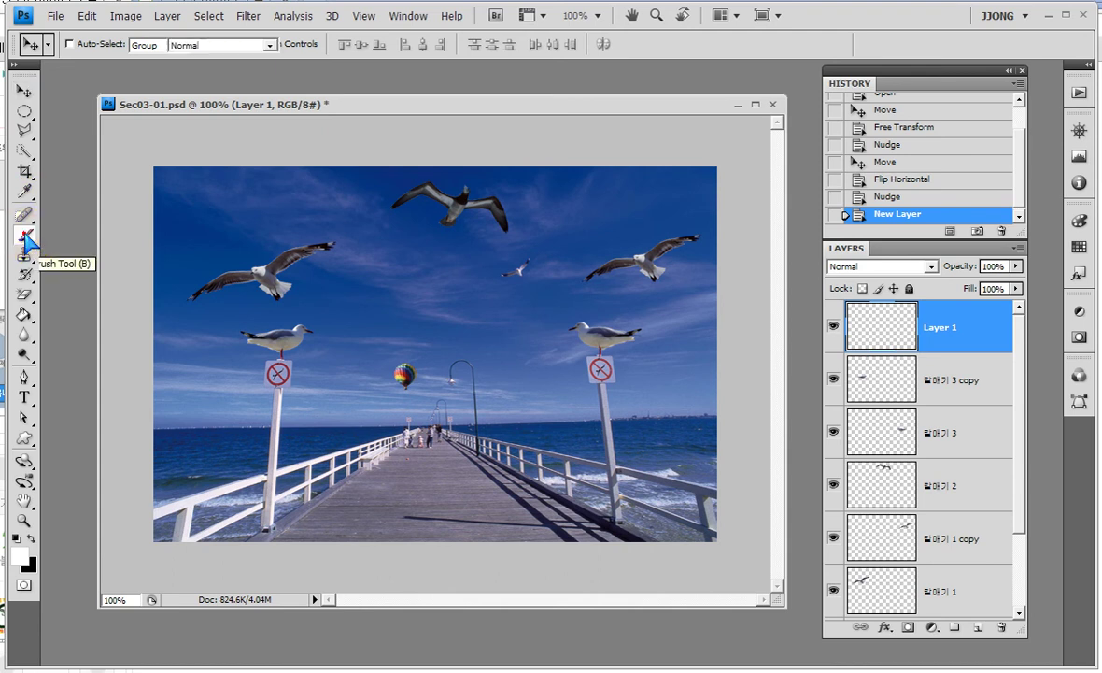
# Step: Select the standard Brush tool from the painting tool variants
pyautogui.click(25, 236)
pyautogui.click(122, 44)
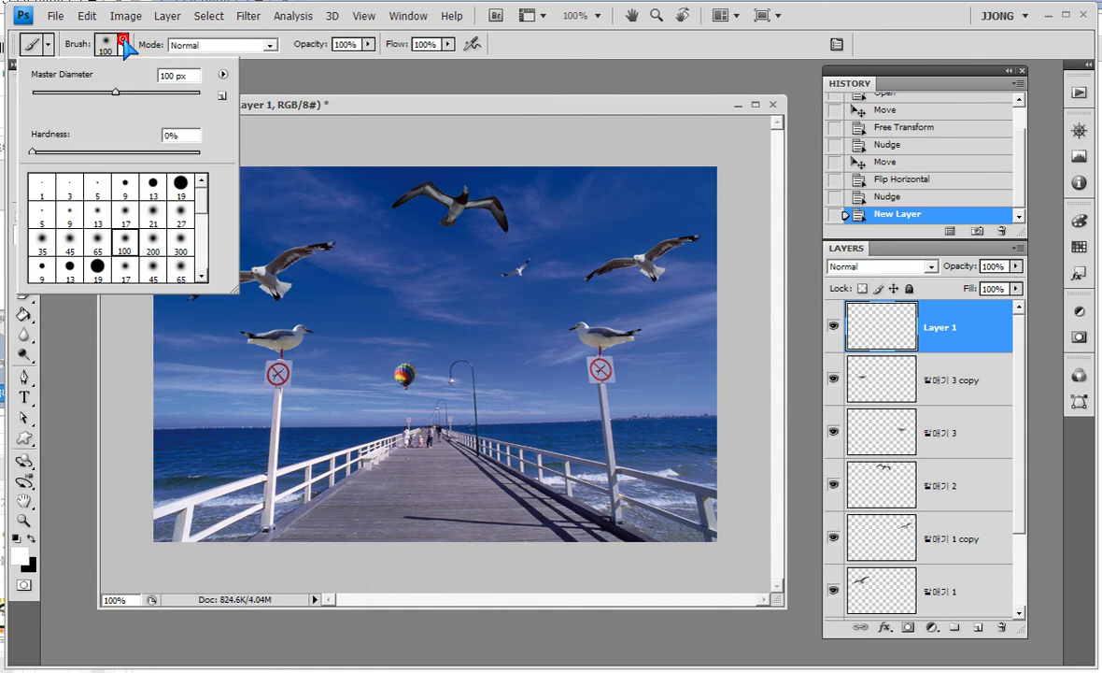
pyautogui.click(24, 151)
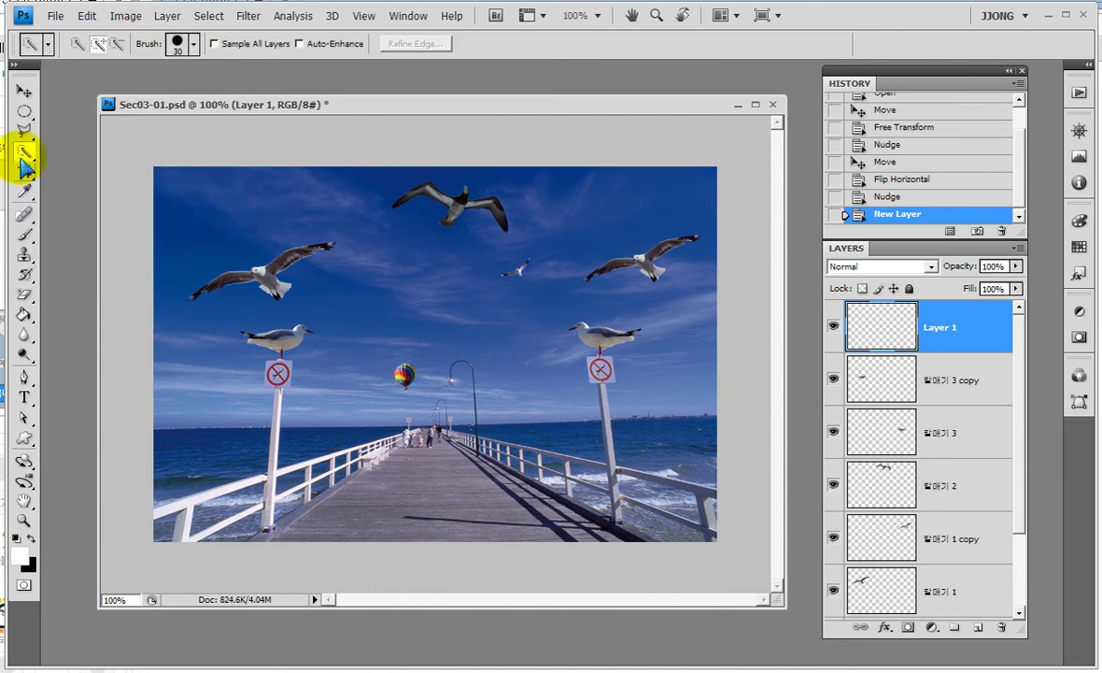
pyautogui.click(25, 234)
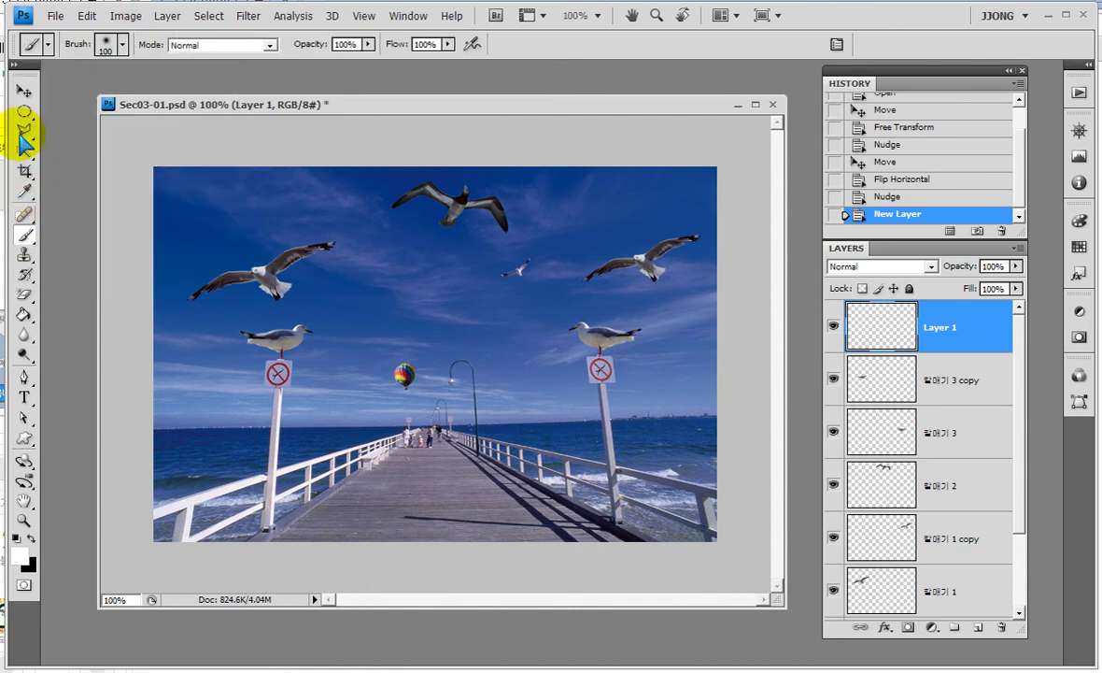
pyautogui.moveTo(21, 120); pyautogui.dragTo(20, 207)
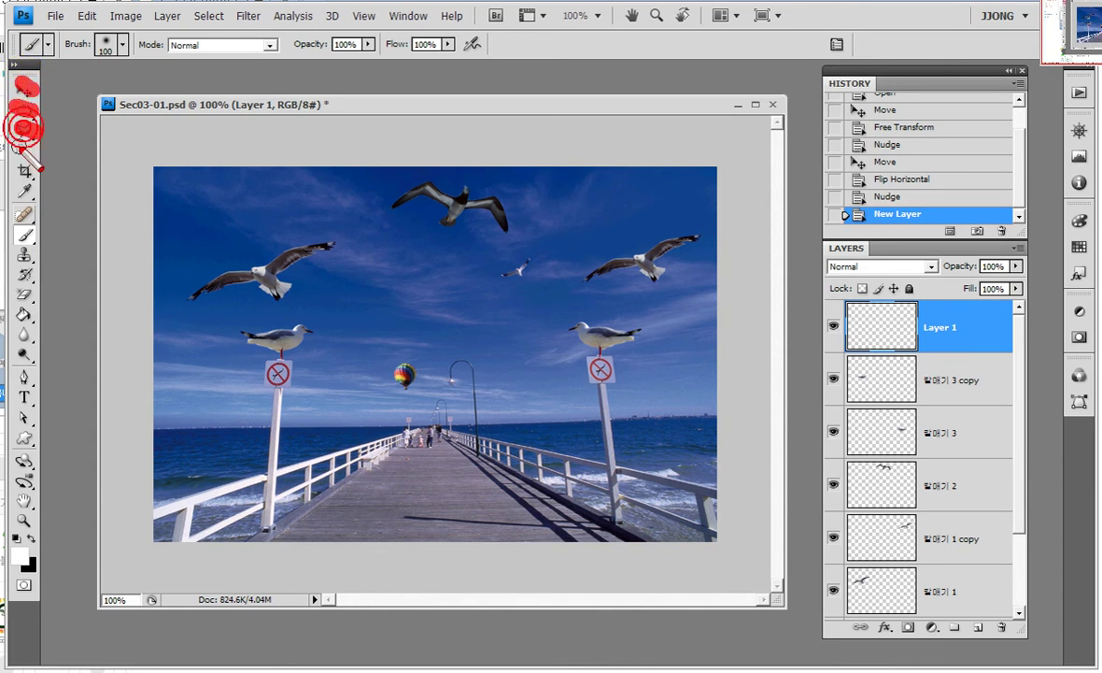
pyautogui.press('Escape')
pyautogui.rightClick(26, 235)
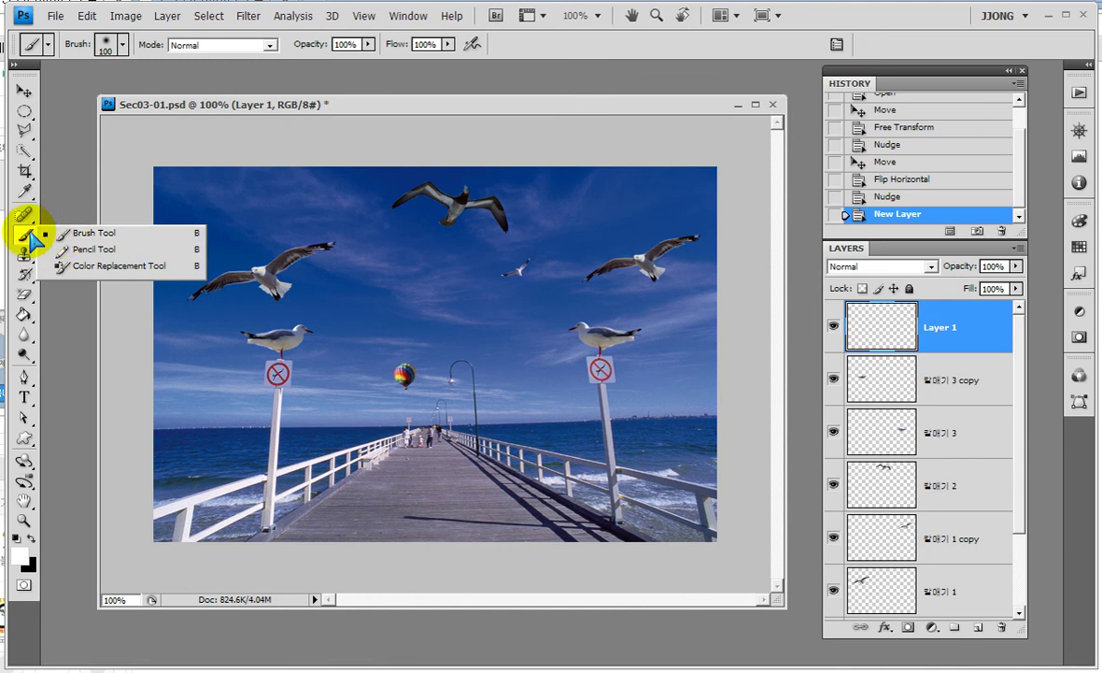
pyautogui.click(58, 235)
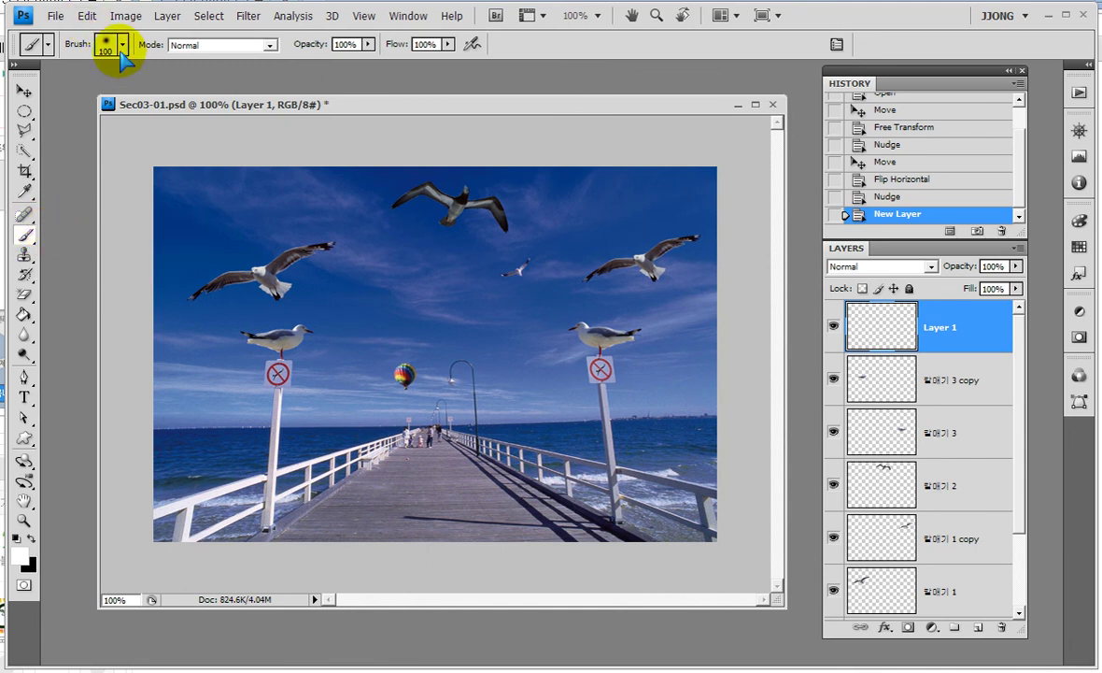
# Step: Show brush presets as Large Thumbnails in an enlarged preset picker and bring up the brush library list
pyautogui.click(112, 46)
pyautogui.click(222, 74)
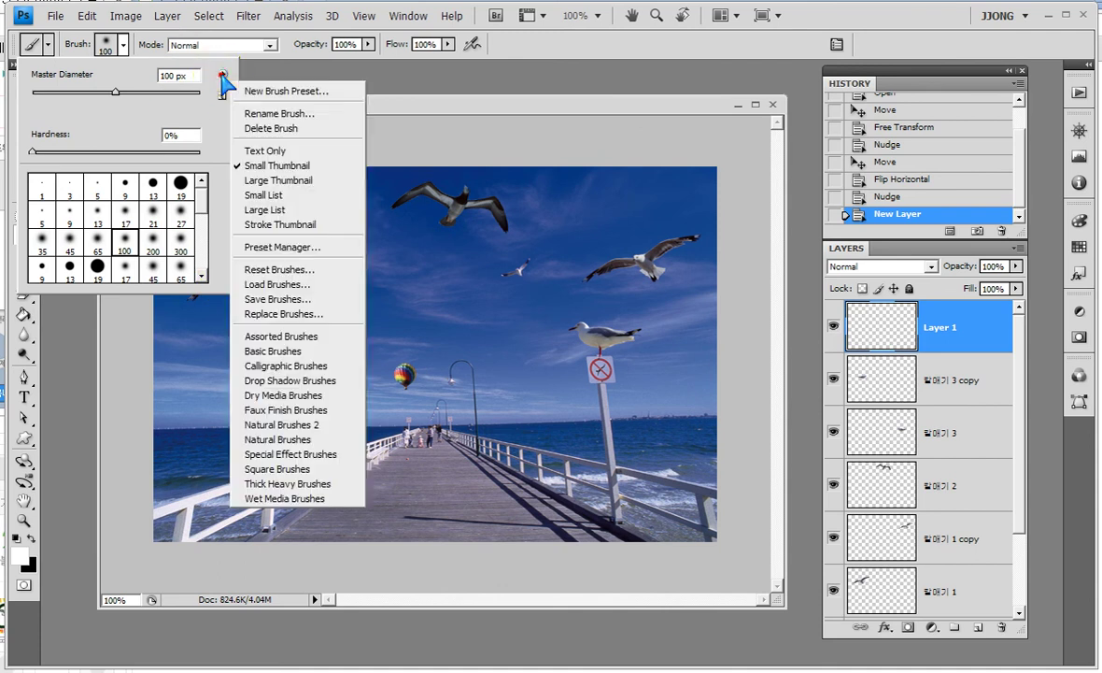
pyautogui.click(281, 180)
pyautogui.moveTo(233, 290)
pyautogui.mouseDown()
pyautogui.moveTo(373, 362)
pyautogui.moveTo(439, 482)
pyautogui.mouseUp()
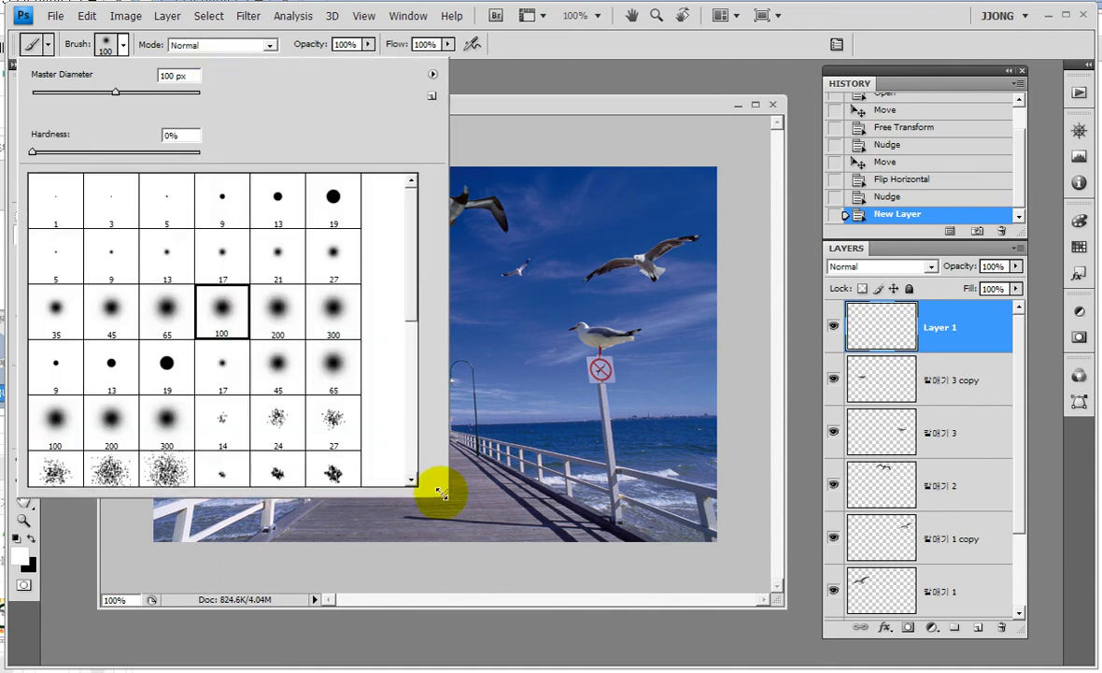
pyautogui.moveTo(417, 291)
pyautogui.mouseDown()
pyautogui.moveTo(417, 439)
pyautogui.moveTo(399, 394)
pyautogui.moveTo(403, 383)
pyautogui.moveTo(413, 436)
pyautogui.moveTo(401, 276)
pyautogui.moveTo(393, 443)
pyautogui.mouseUp()
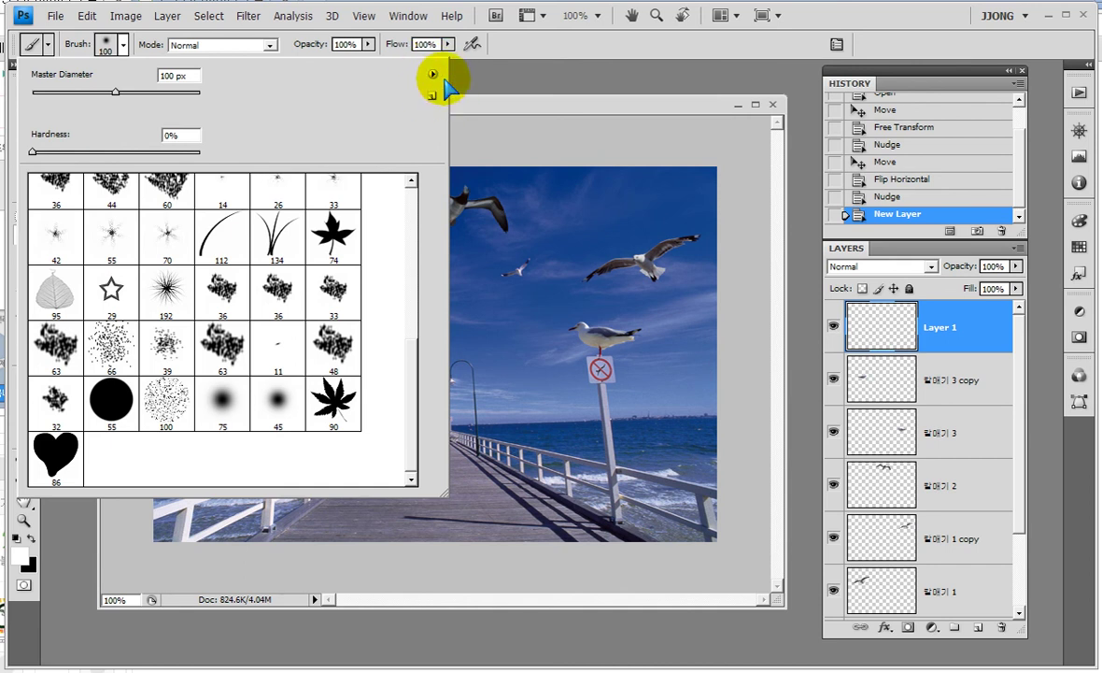
pyautogui.click(433, 75)
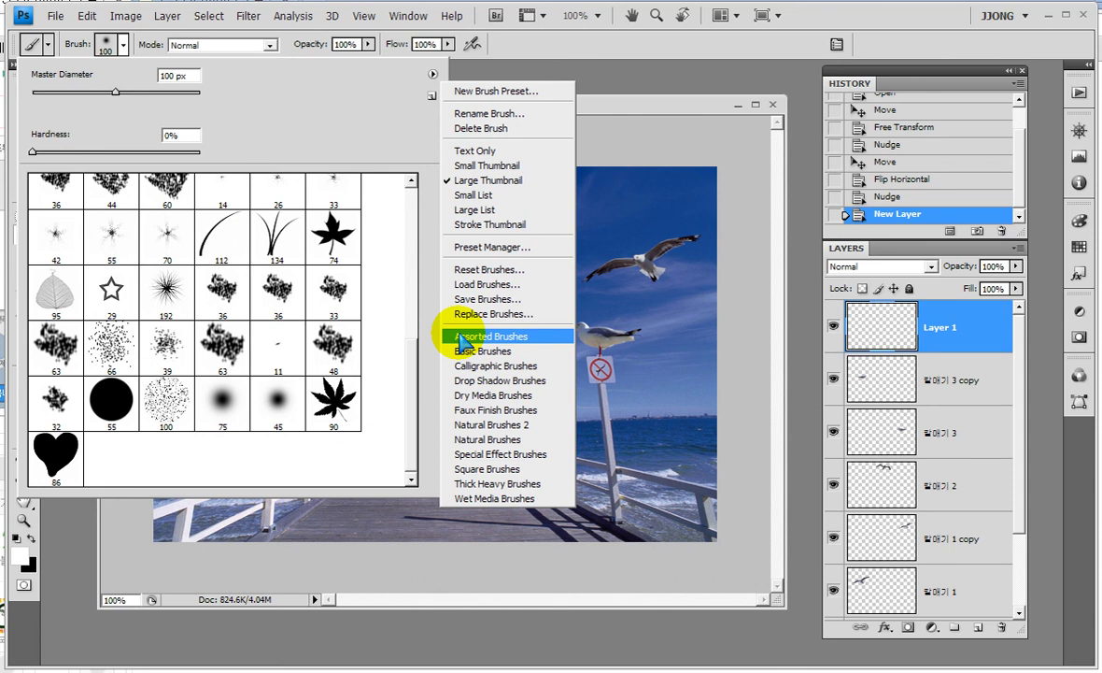
# Step: Append the Assorted Brushes library to the current brush presets
pyautogui.click(462, 338)
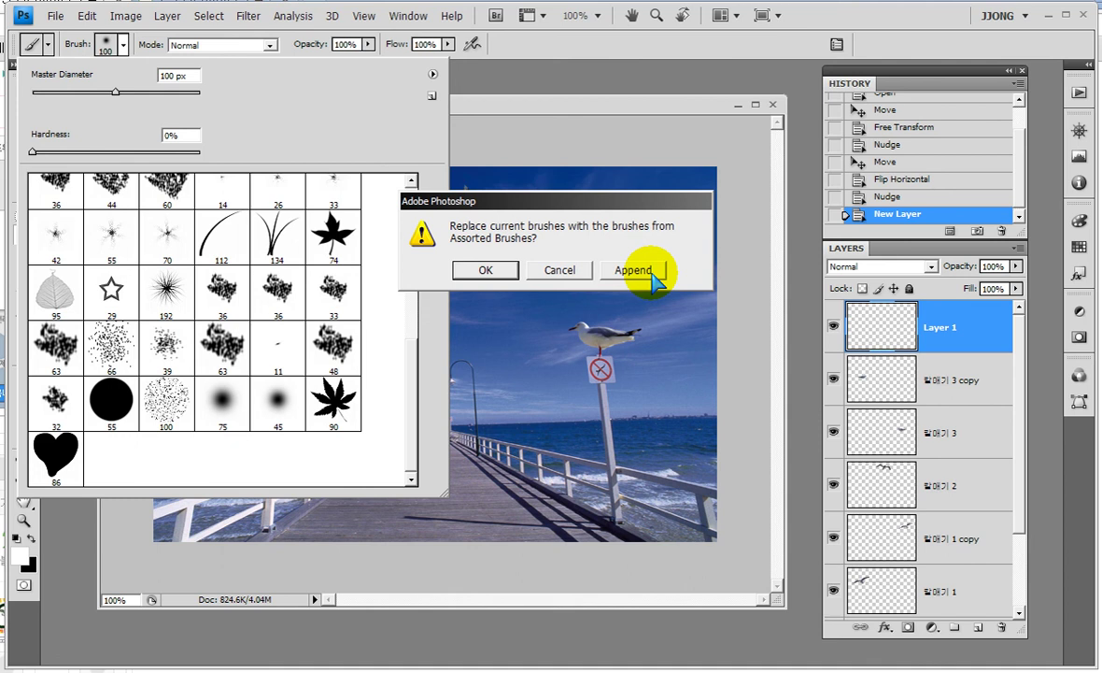
pyautogui.click(652, 271)
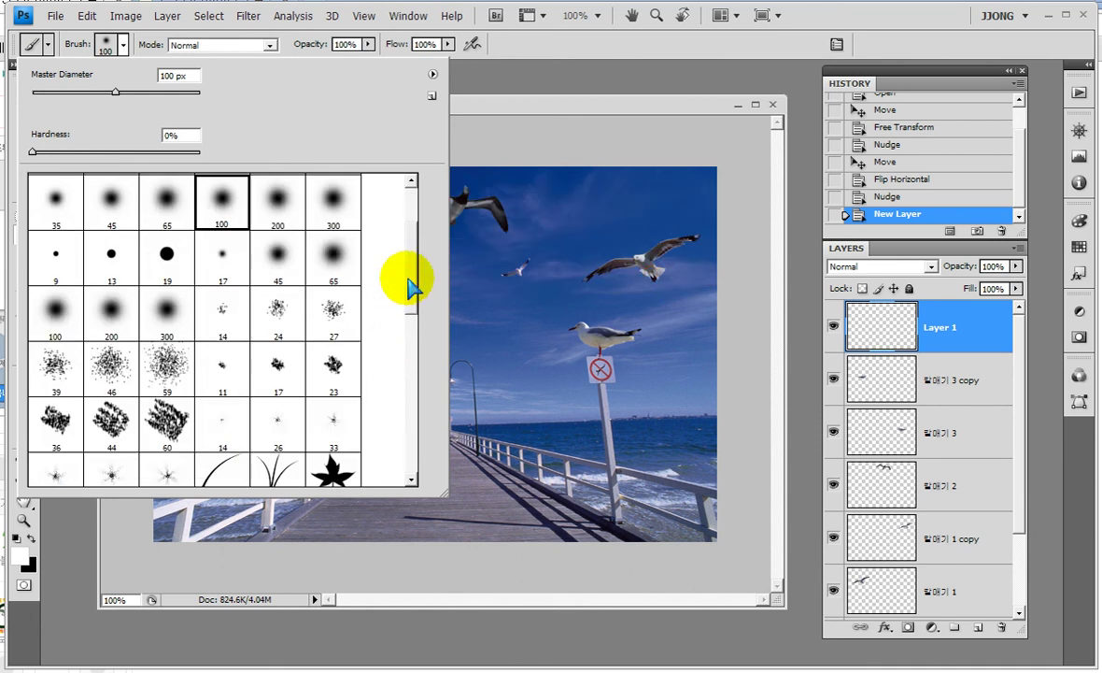
pyautogui.scroll(-3, 406, 289)
pyautogui.scroll(-3, 402, 338)
pyautogui.scroll(-3, 397, 338)
pyautogui.scroll(-2, 381, 373)
pyautogui.scroll(-1, 374, 411)
# Step: Compare the 25 px X and 48 px crosshatch brushes, settling on Crosshatch 4 at 48 px
pyautogui.click(228, 292)
pyautogui.click(56, 285)
pyautogui.click(223, 288)
pyautogui.click(49, 299)
pyautogui.click(223, 287)
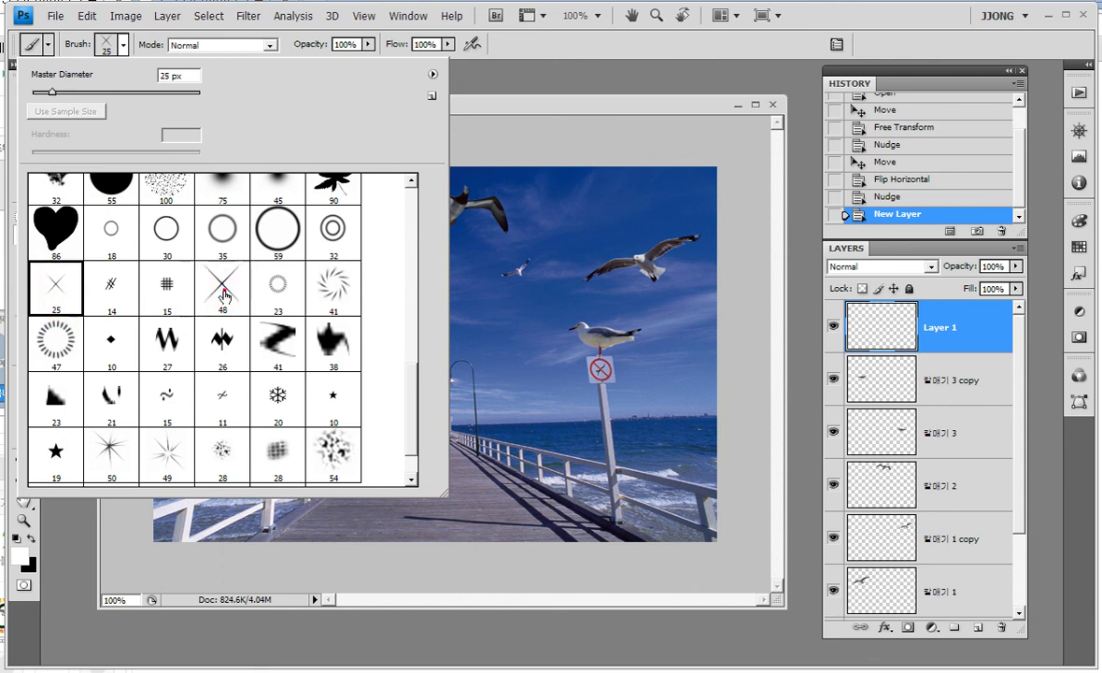
pyautogui.click(58, 293)
pyautogui.click(197, 304)
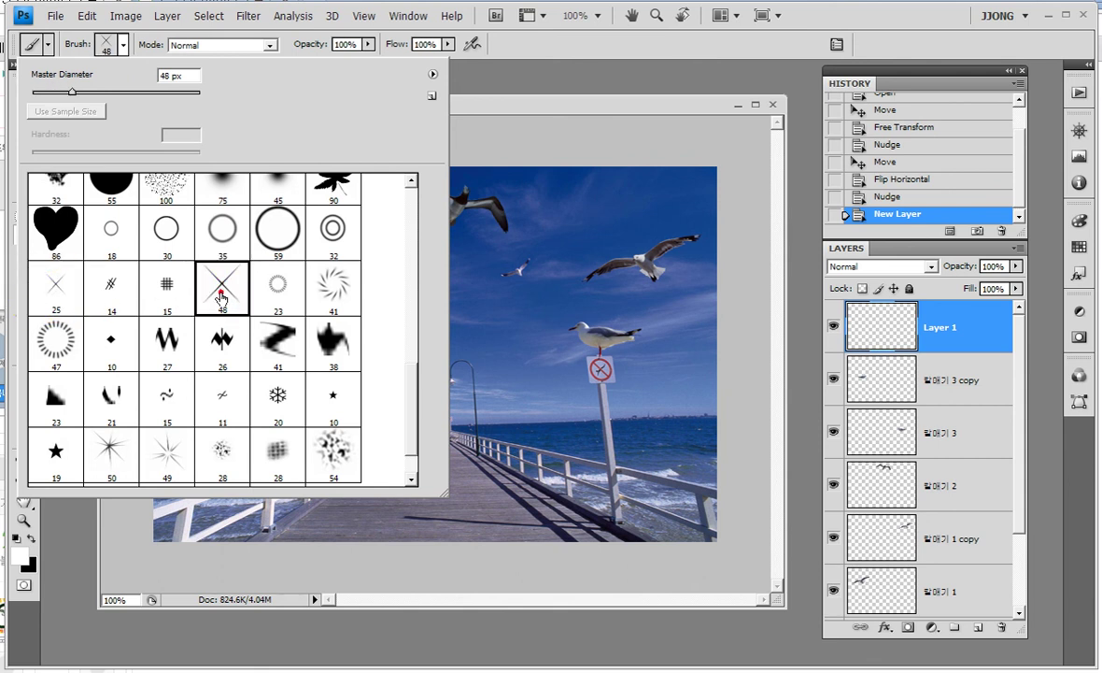
pyautogui.click(48, 292)
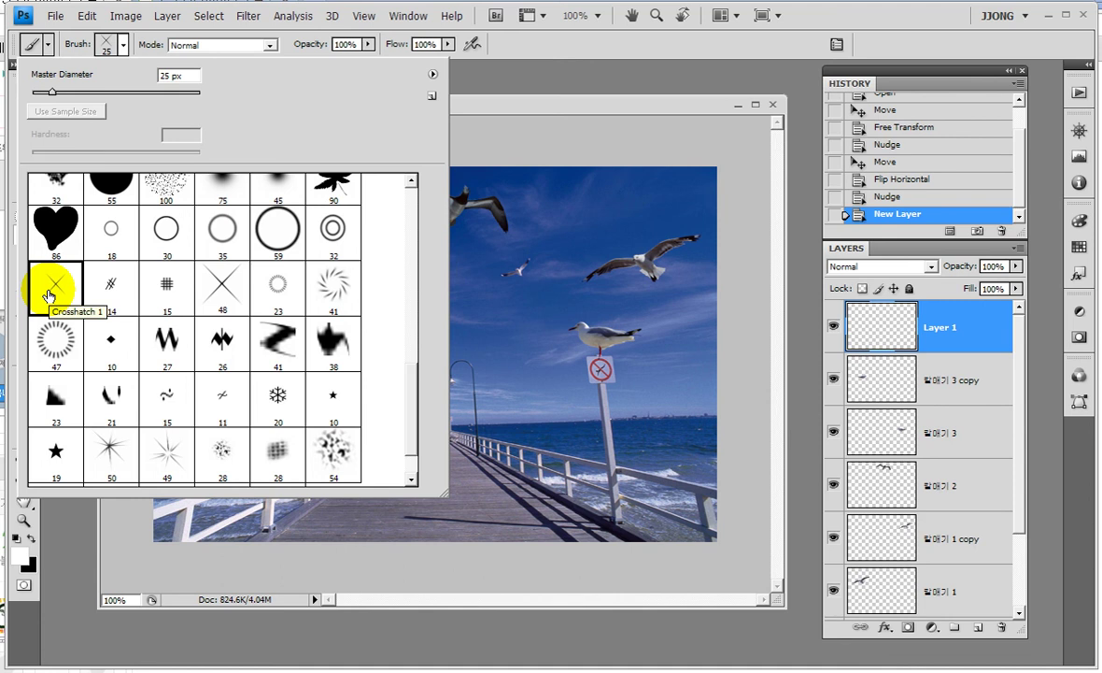
pyautogui.click(219, 288)
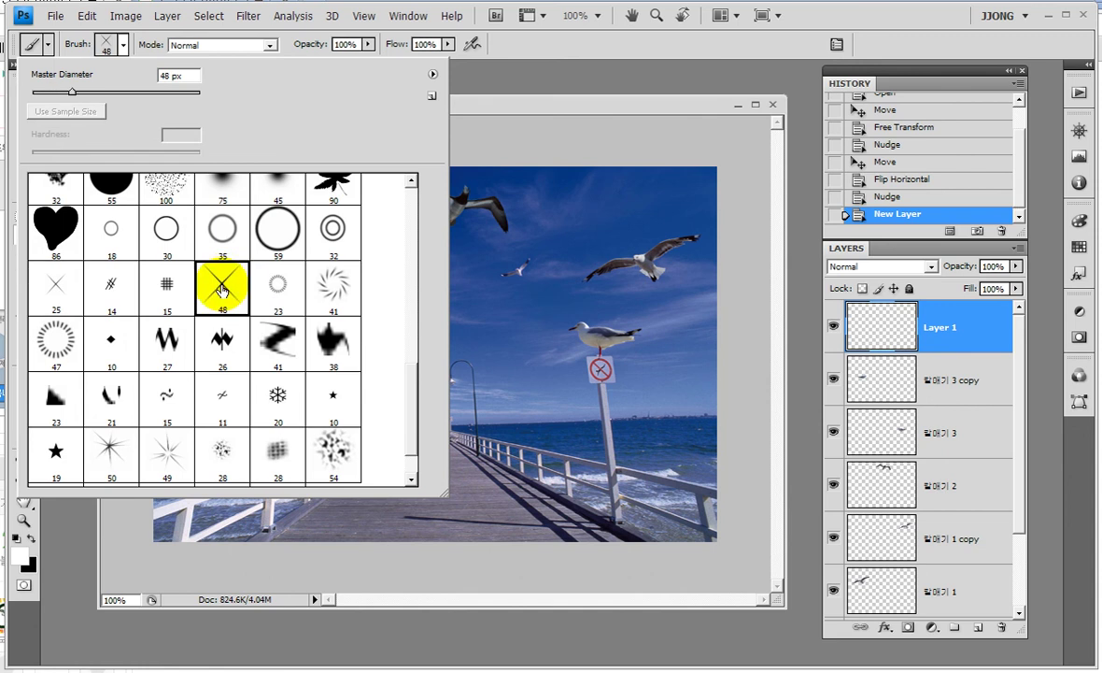
pyautogui.doubleClick(221, 290)
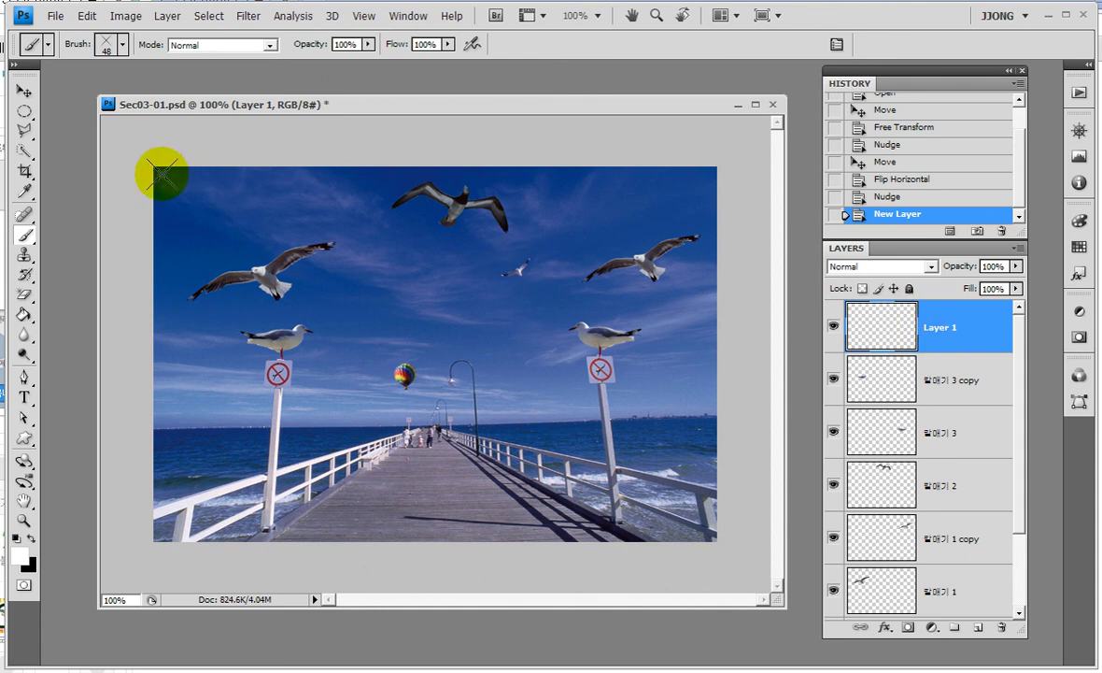
# Step: Stamp white crosshatch sparkles at the upper-left, centre and top-right sky
pyautogui.click(207, 222)
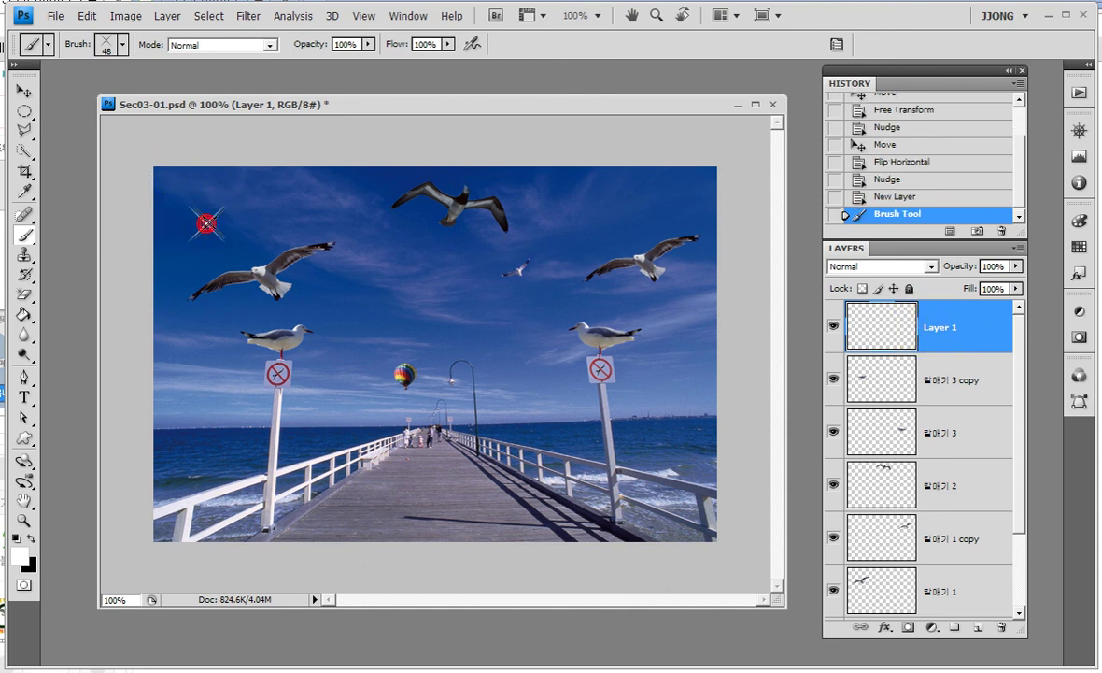
pyautogui.click(425, 323)
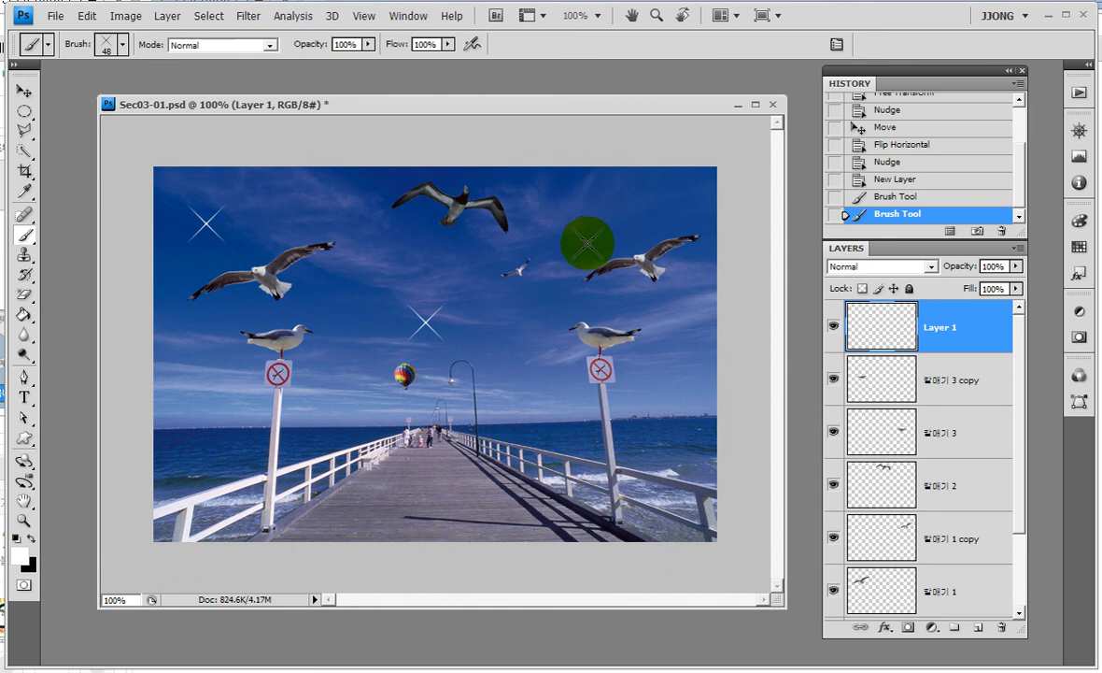
pyautogui.click(578, 180)
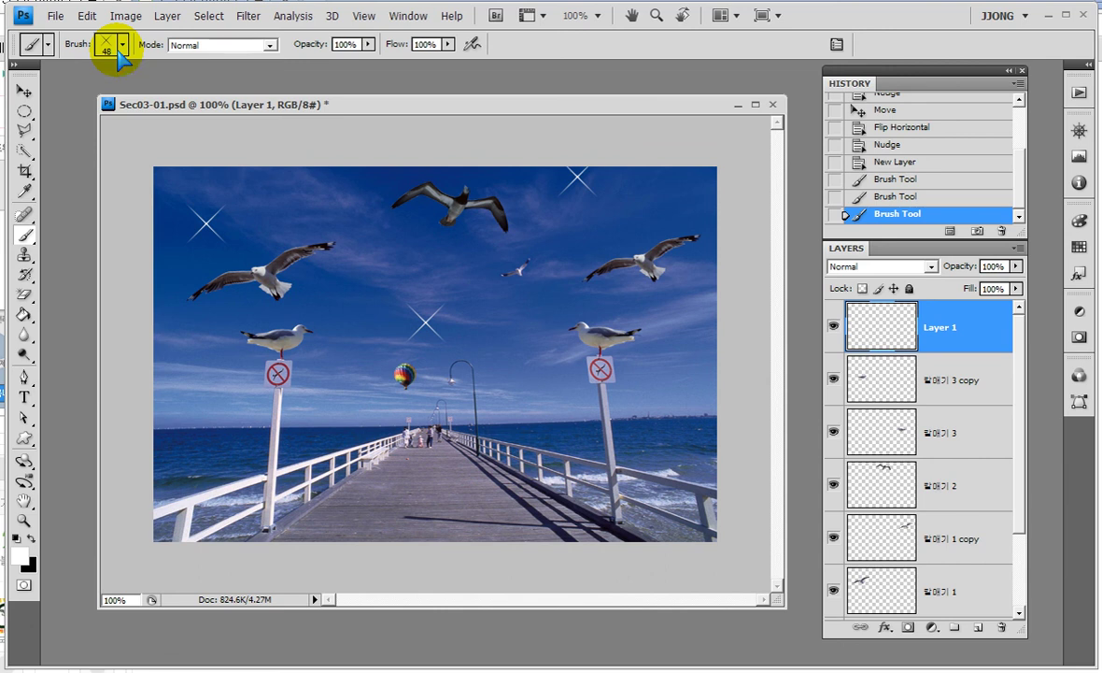
pyautogui.click(121, 44)
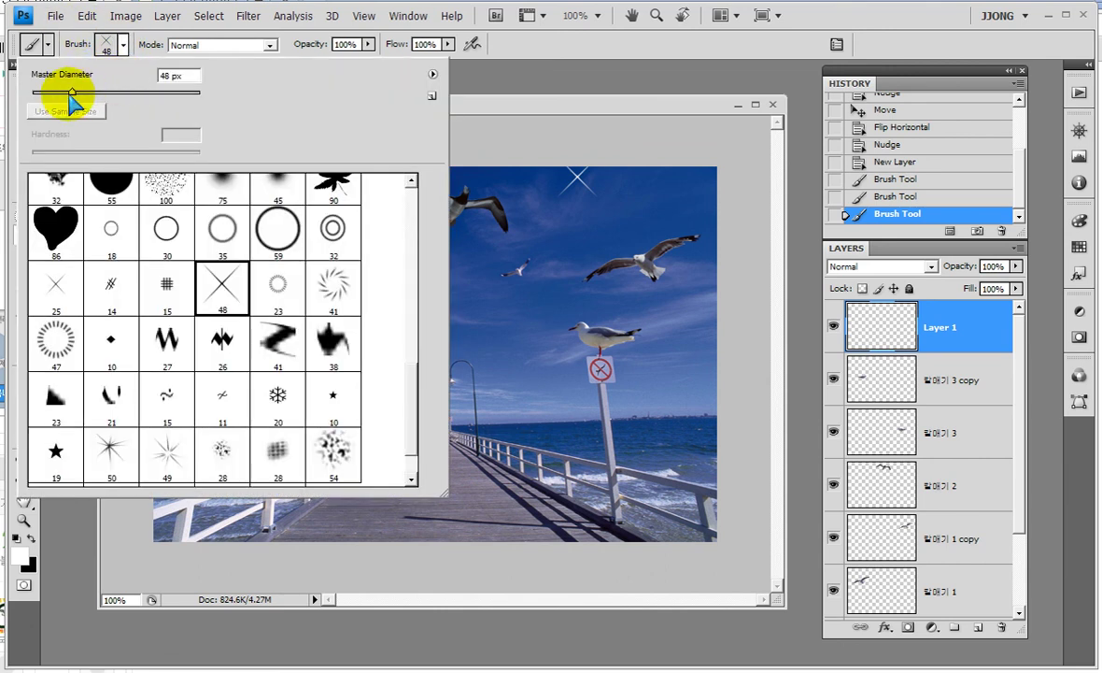
pyautogui.moveTo(75, 104); pyautogui.dragTo(70, 110)
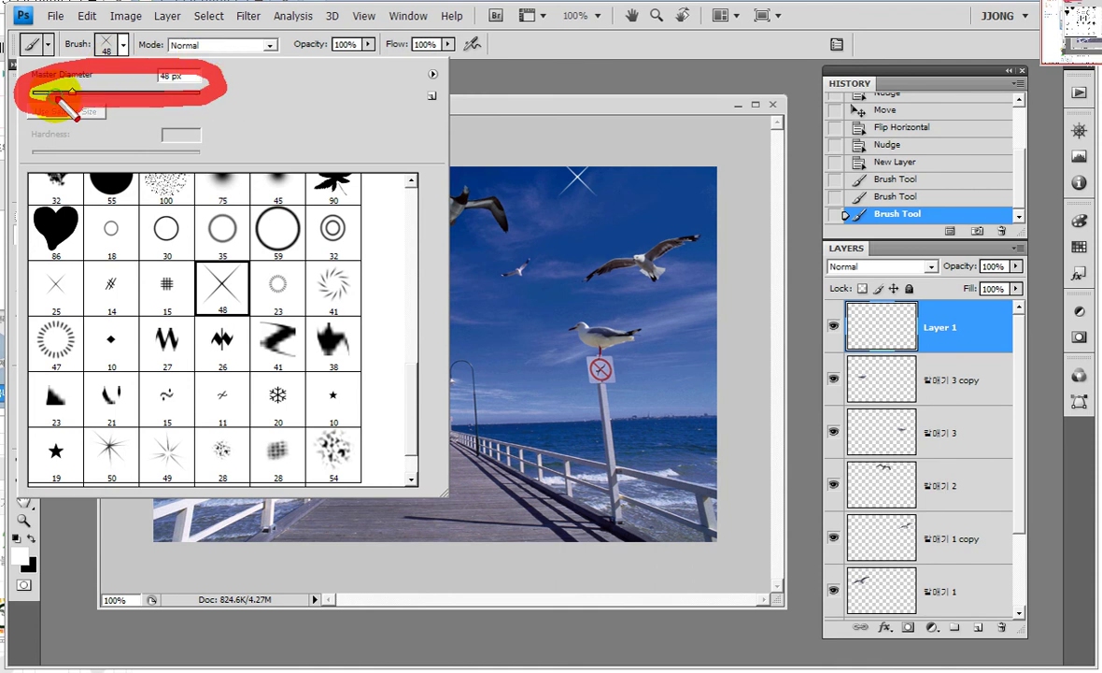
# Step: Set Master Diameter to 24 px and add a small sparkle beside each large one
pyautogui.press('Escape')
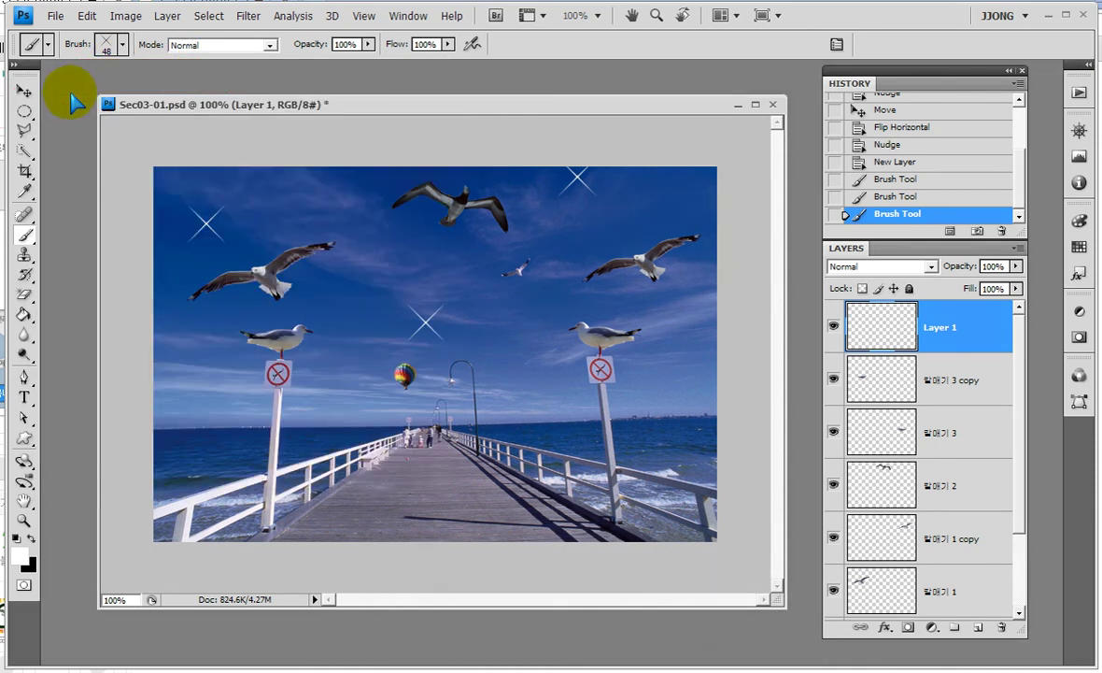
pyautogui.click(122, 45)
pyautogui.moveTo(73, 93); pyautogui.dragTo(63, 92)
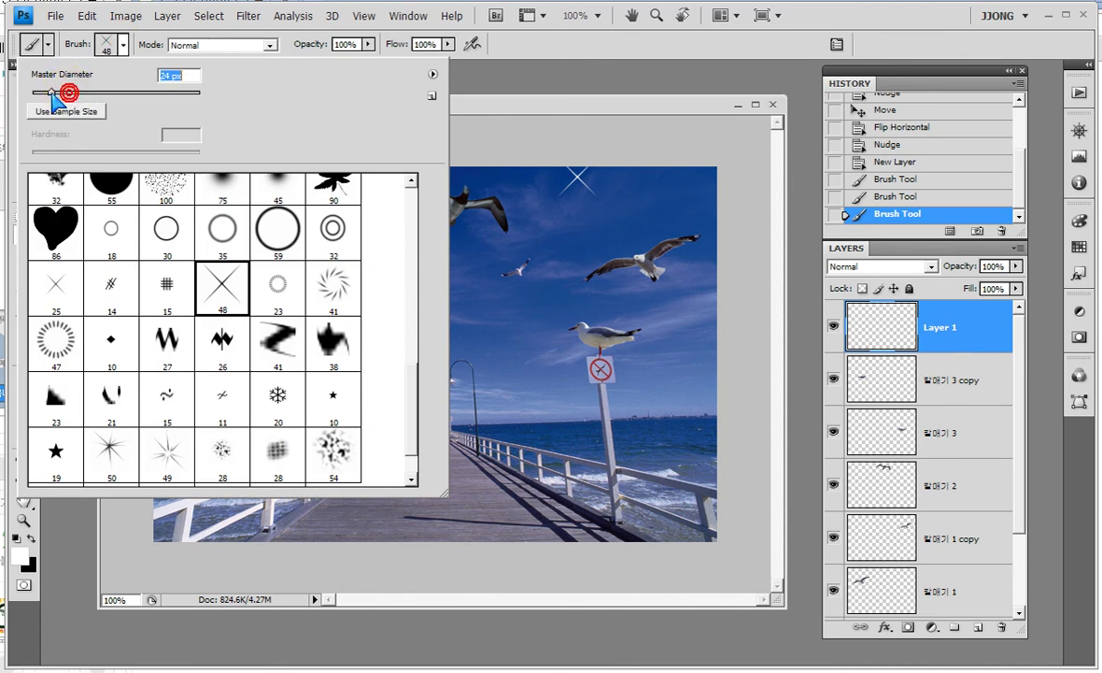
pyautogui.click(523, 194)
pyautogui.click(567, 209)
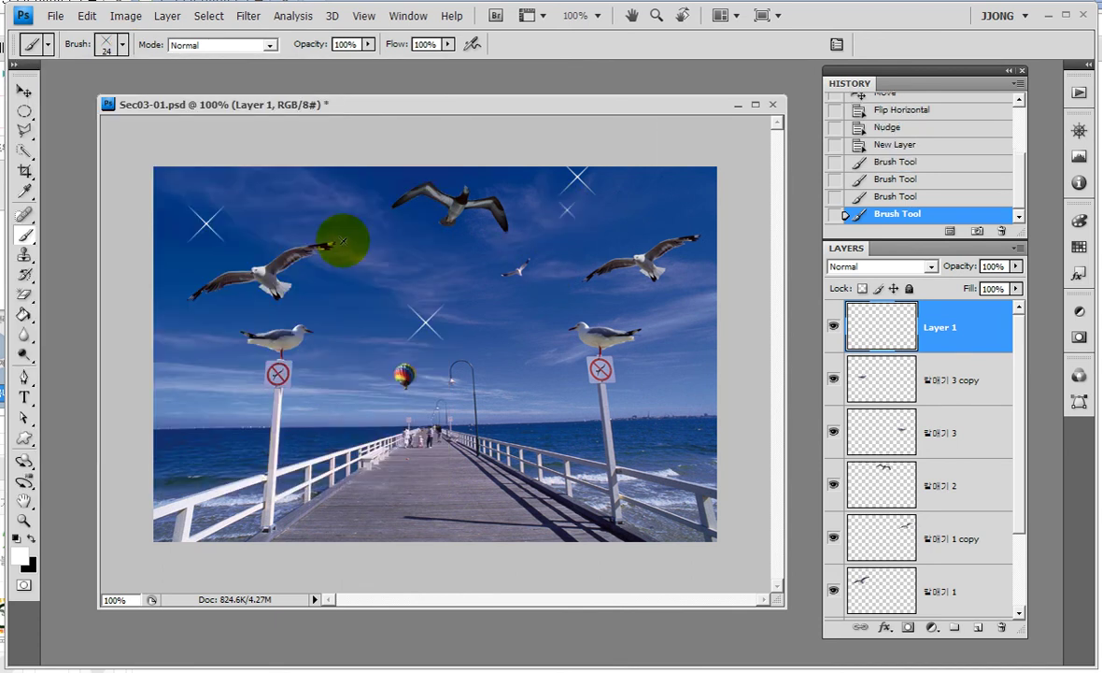
pyautogui.click(236, 228)
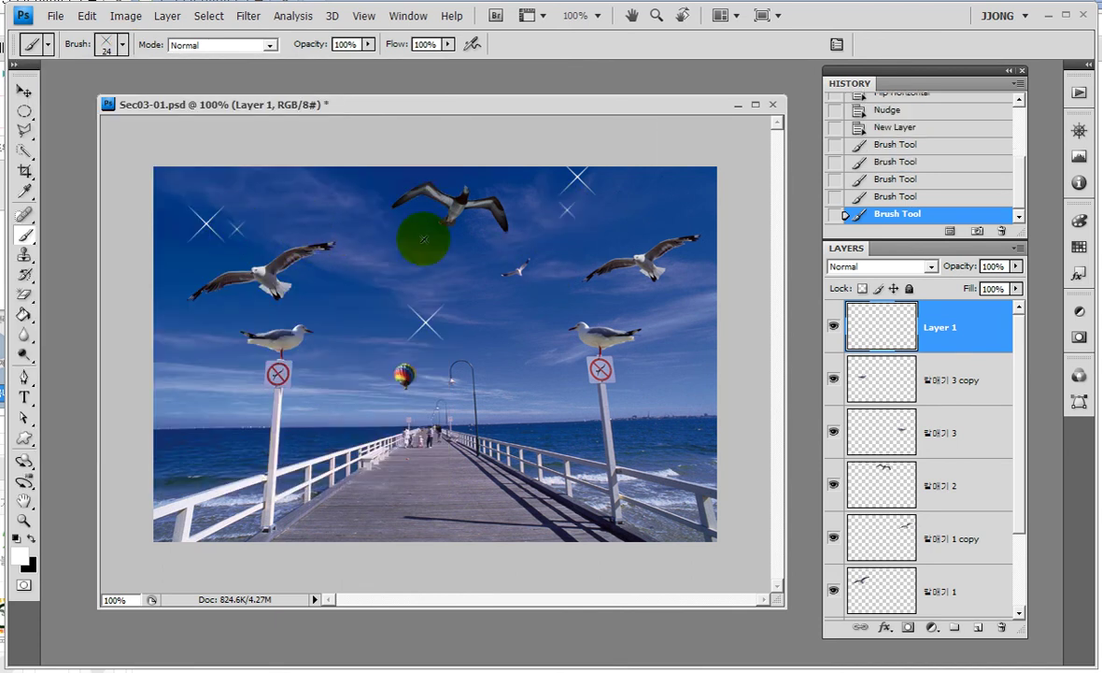
pyautogui.click(451, 312)
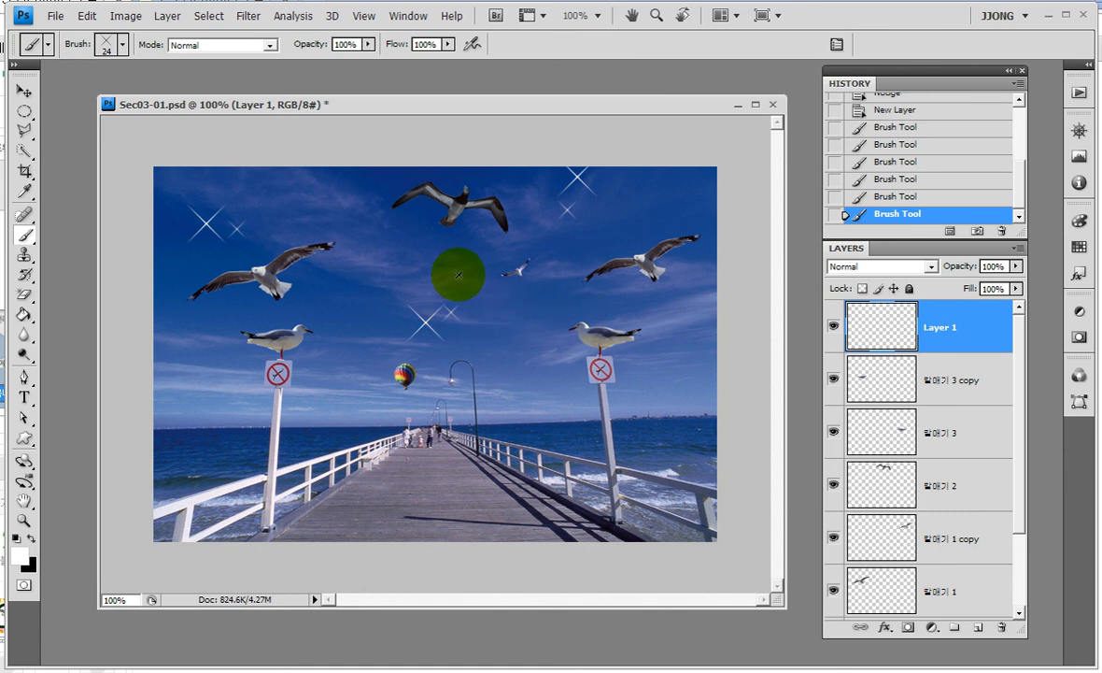
# Step: Make further brush drags and clicks around the centre sparkles, cancelling with Escape
pyautogui.moveTo(640, 304)
pyautogui.mouseDown()
pyautogui.moveTo(545, 379)
pyautogui.moveTo(645, 325)
pyautogui.moveTo(641, 302)
pyautogui.mouseUp()
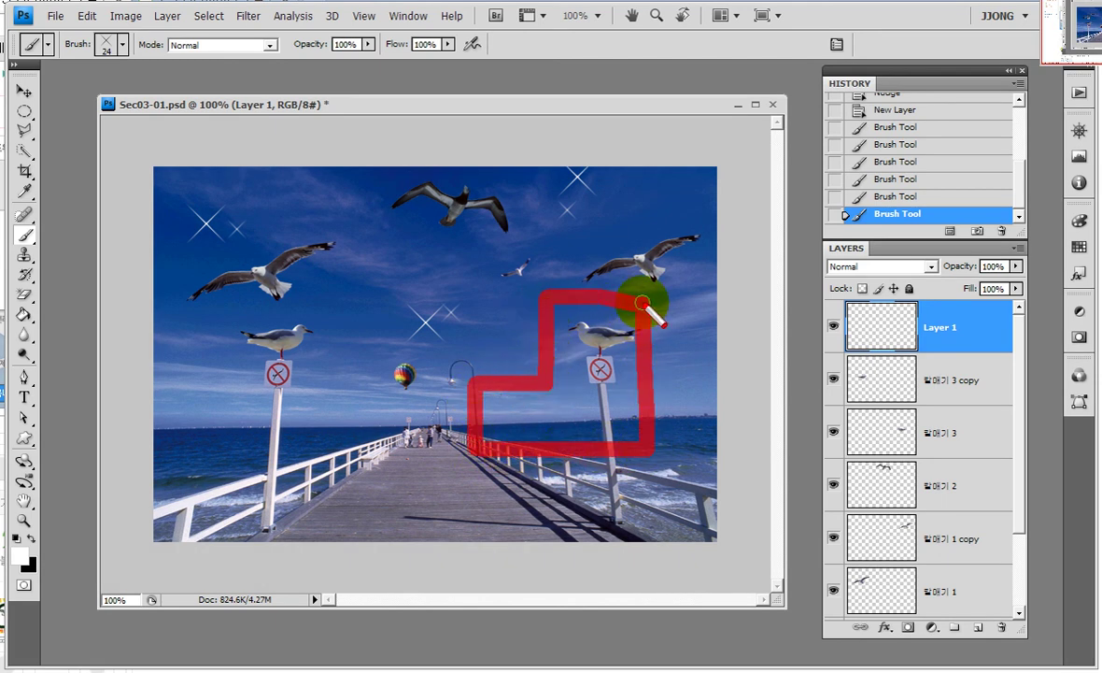
pyautogui.moveTo(352, 301)
pyautogui.mouseDown()
pyautogui.moveTo(352, 369)
pyautogui.moveTo(364, 299)
pyautogui.mouseUp()
pyautogui.click(447, 301)
pyautogui.moveTo(450, 353); pyautogui.dragTo(441, 296)
pyautogui.click(390, 316)
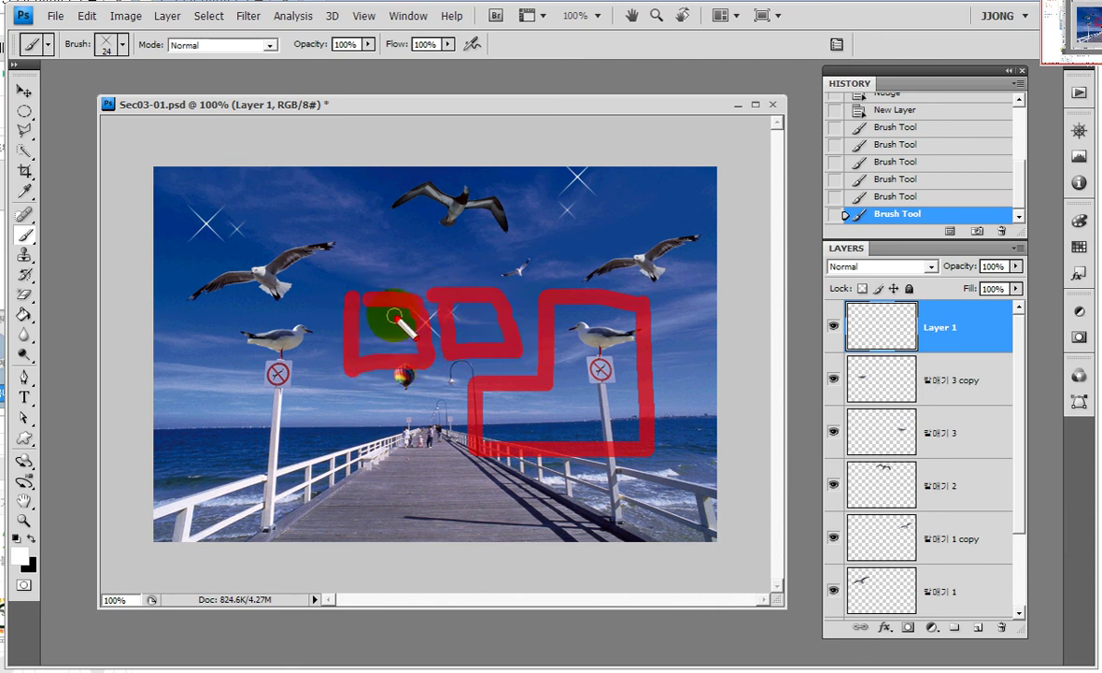
pyautogui.moveTo(385, 327)
pyautogui.mouseDown()
pyautogui.moveTo(400, 347)
pyautogui.moveTo(480, 308)
pyautogui.mouseUp()
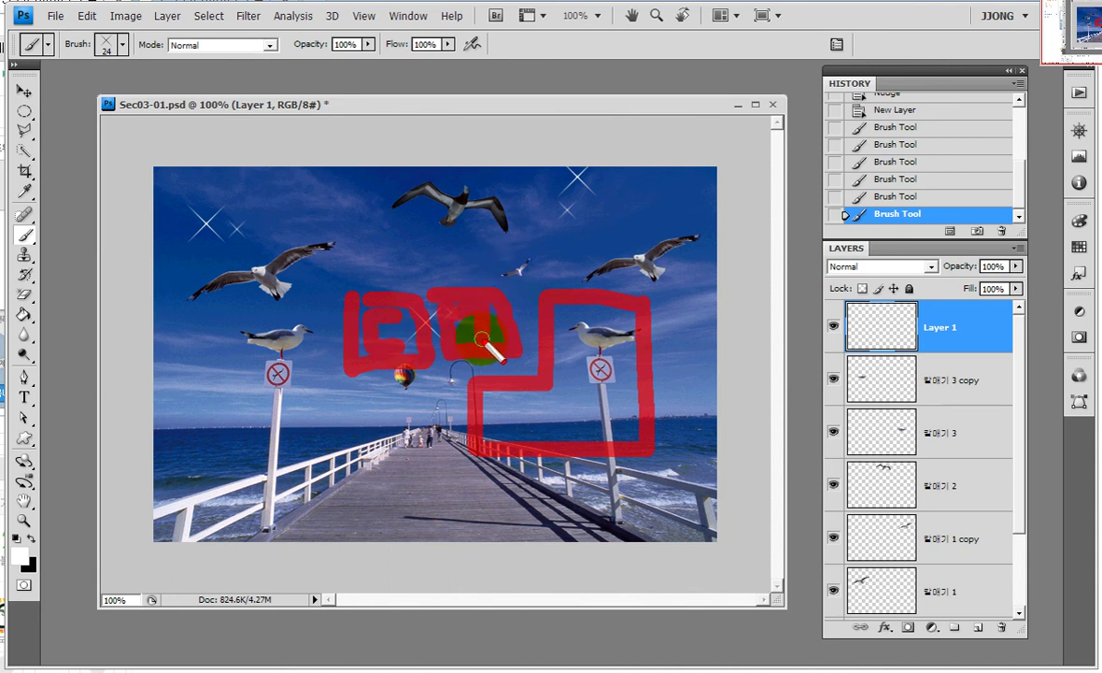
pyautogui.press('Escape')
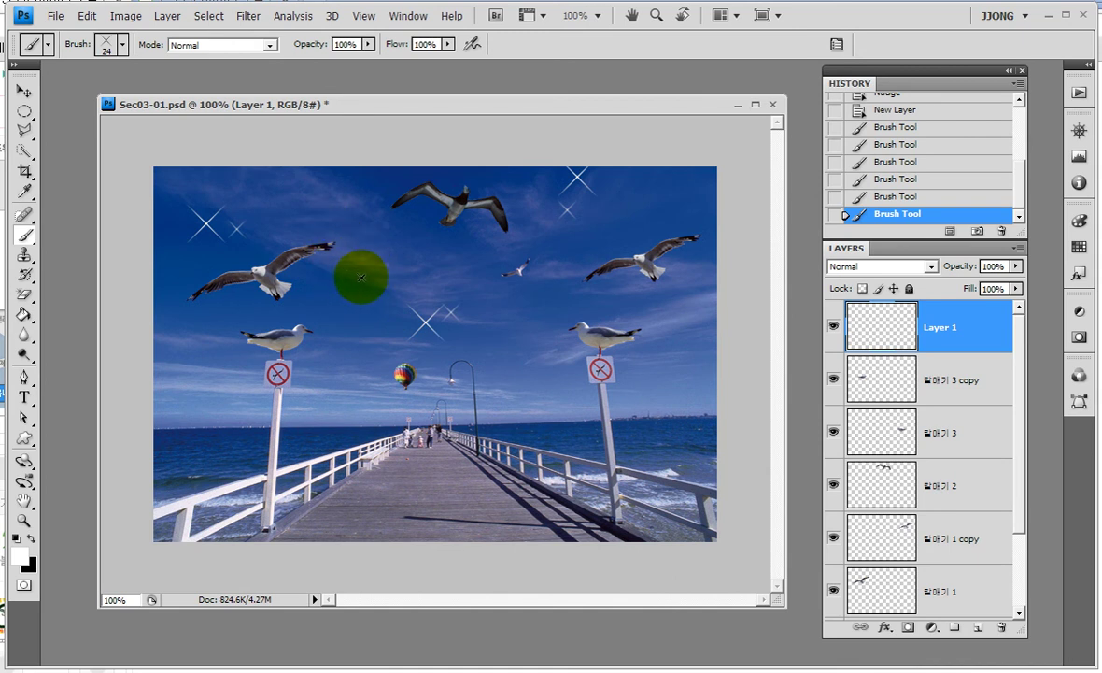
pyautogui.moveTo(382, 239)
pyautogui.mouseDown()
pyautogui.moveTo(337, 293)
pyautogui.moveTo(374, 374)
pyautogui.moveTo(423, 295)
pyautogui.moveTo(375, 318)
pyautogui.mouseUp()
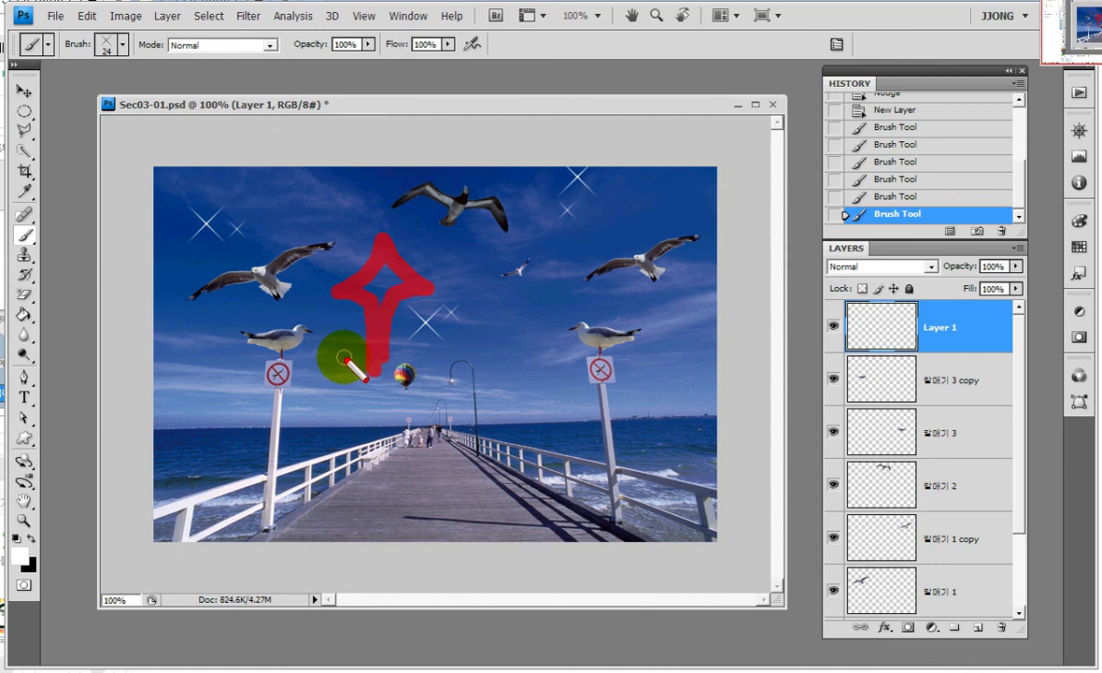
pyautogui.press('Escape')
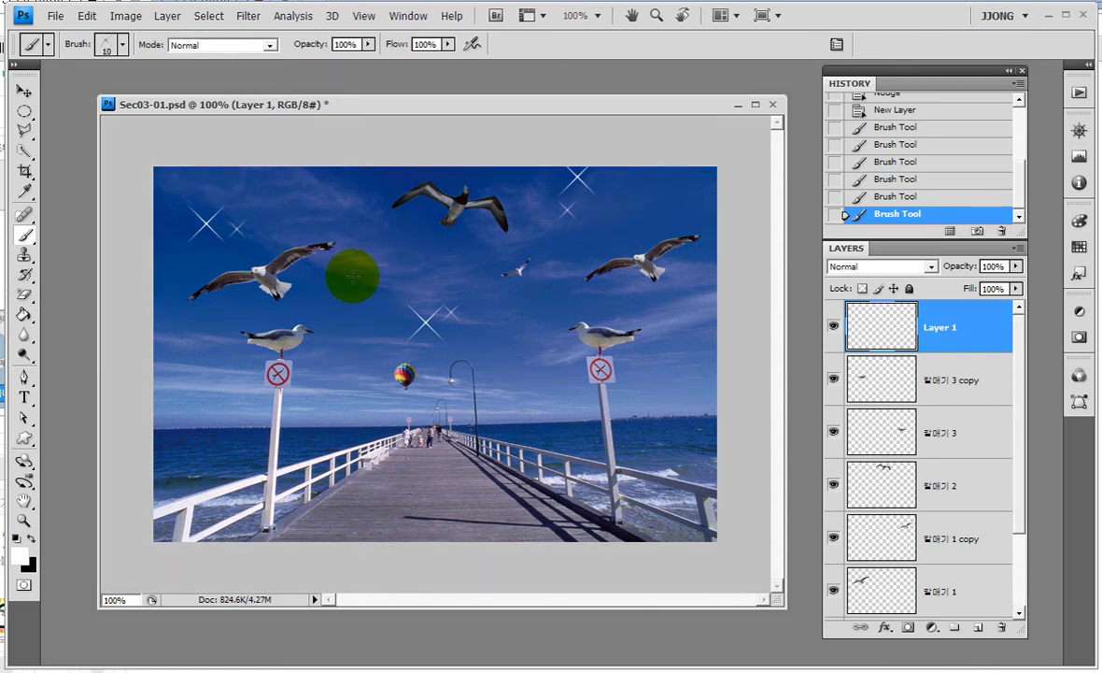
# Step: Resize the brush with the bracket keys, settling at 200 px
pyautogui.press(']')
pyautogui.press(']')
pyautogui.press(']')
pyautogui.press('[')
pyautogui.press('[')
pyautogui.press('[')
pyautogui.press('[')
pyautogui.press('[')
pyautogui.press('[')
pyautogui.press('[')
pyautogui.press(']')
pyautogui.press(']')
pyautogui.press(']')
pyautogui.press(']')
pyautogui.press('[')
pyautogui.press('[')
pyautogui.press('[')
pyautogui.press('[')
pyautogui.press(']')
pyautogui.press(']')
pyautogui.press(']')
pyautogui.press(']')
pyautogui.press('[')
pyautogui.press('[')
pyautogui.press('[')
pyautogui.press('[')
pyautogui.press('[')
pyautogui.press(']')
pyautogui.press(']')
pyautogui.press(']')
pyautogui.press(']')
pyautogui.press(']')
pyautogui.press(']')
pyautogui.press(']')
pyautogui.press('[')
pyautogui.press('[')
pyautogui.press('[')
pyautogui.press('[')
pyautogui.press('[')
pyautogui.press('[')
pyautogui.press('[')
pyautogui.press('[')
pyautogui.press(']')
pyautogui.press(']')
pyautogui.press(']')
pyautogui.press(']')
pyautogui.press(']')
pyautogui.press('[')
pyautogui.press('[')
pyautogui.press('[')
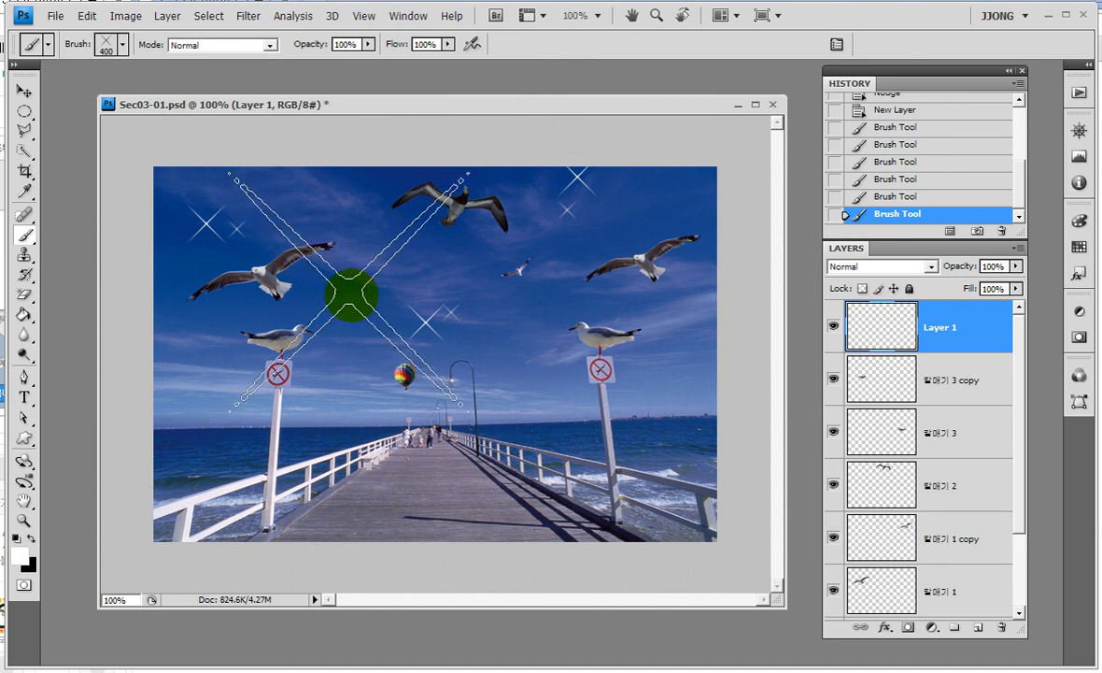
pyautogui.press('[')
pyautogui.press('[')
pyautogui.press('[')
pyautogui.press('[')
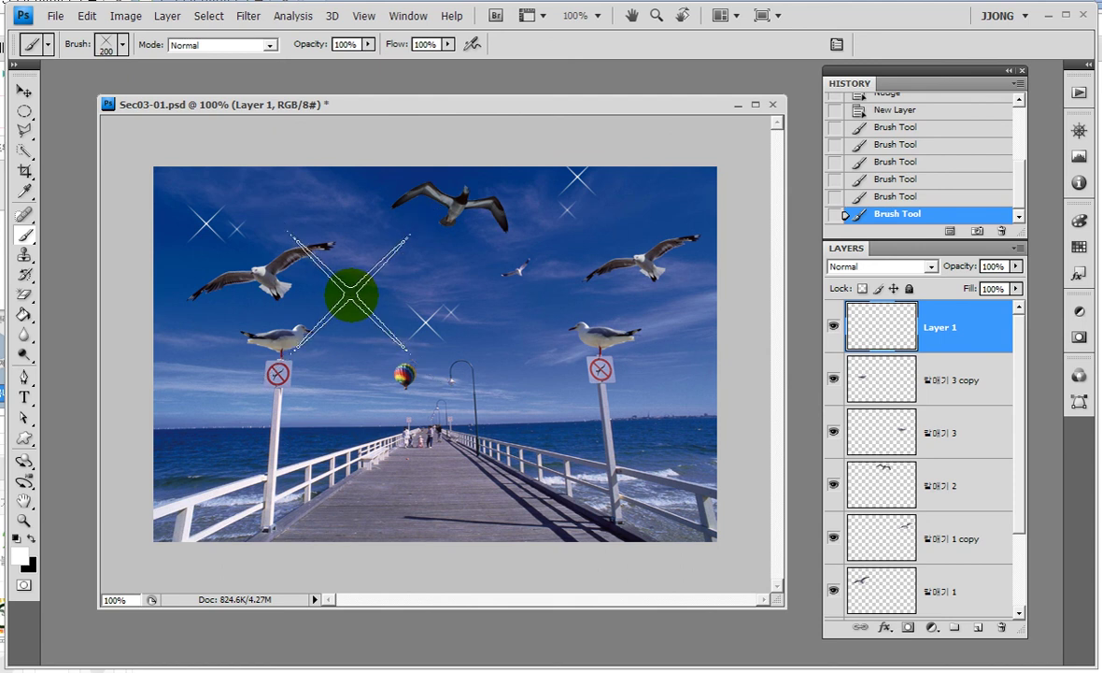
pyautogui.press('[')
pyautogui.press('[')
pyautogui.press('[')
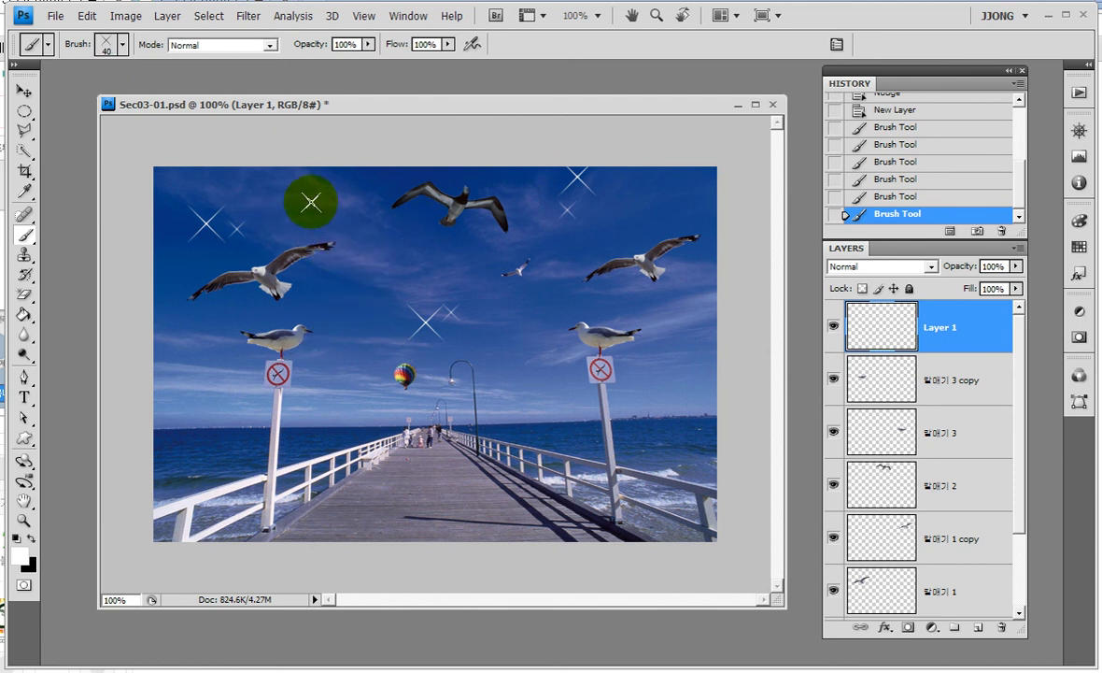
# Step: Stamp sparkles of varying sizes around the sky, including a large one by the right post
pyautogui.click(301, 187)
pyautogui.press(']')
pyautogui.press(']')
pyautogui.press(']')
pyautogui.press(']')
pyautogui.press(']')
pyautogui.press(']')
pyautogui.click(665, 383)
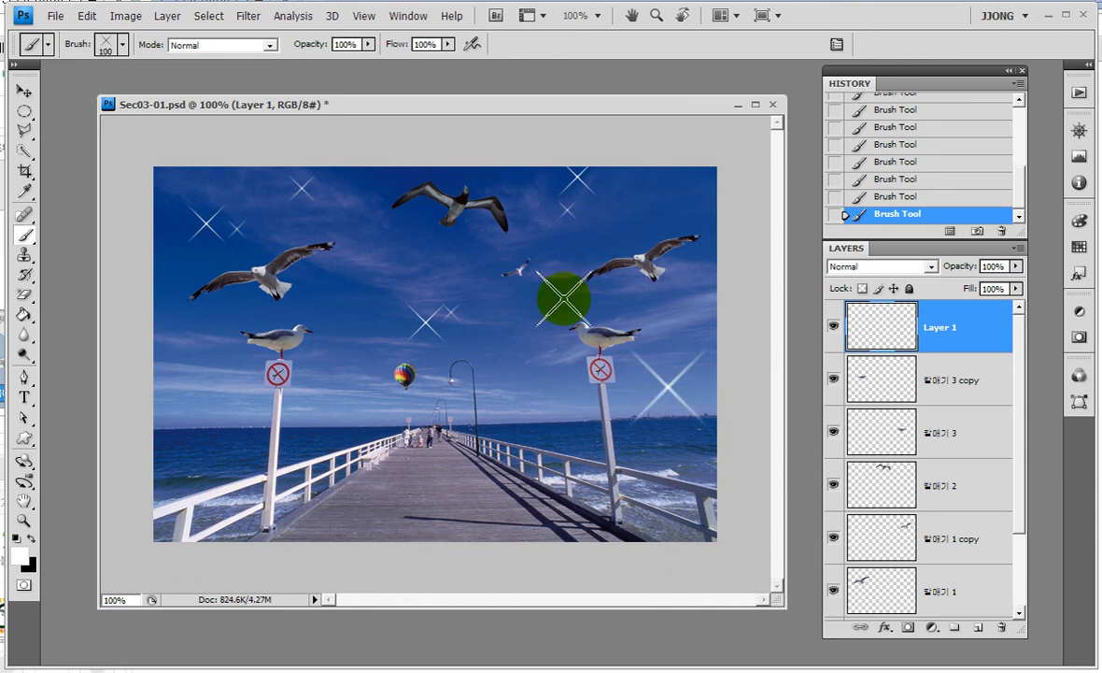
pyautogui.press('[')
pyautogui.press('[')
pyautogui.press('[')
pyautogui.click(478, 257)
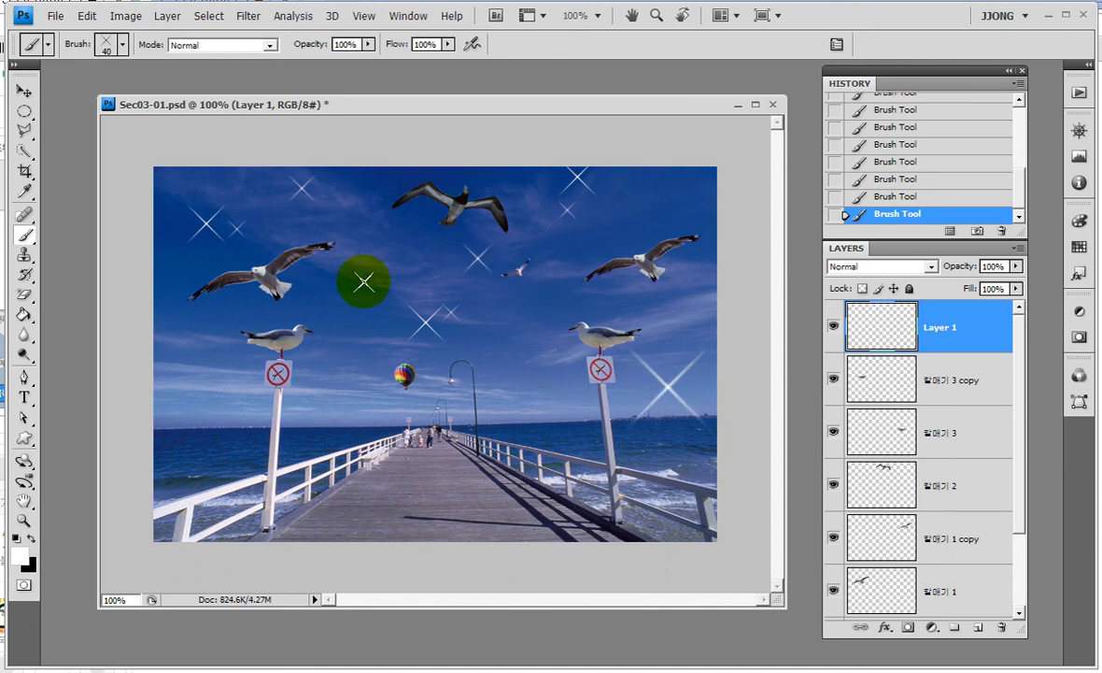
pyautogui.press(']')
pyautogui.press(']')
pyautogui.click(337, 277)
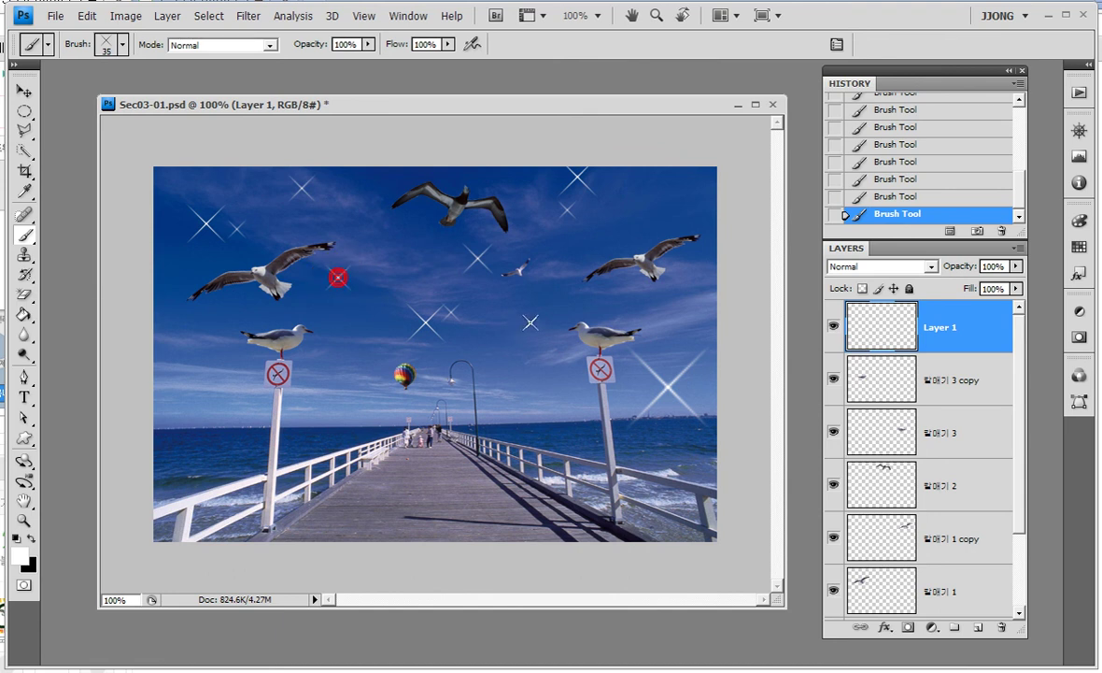
pyautogui.click(551, 320)
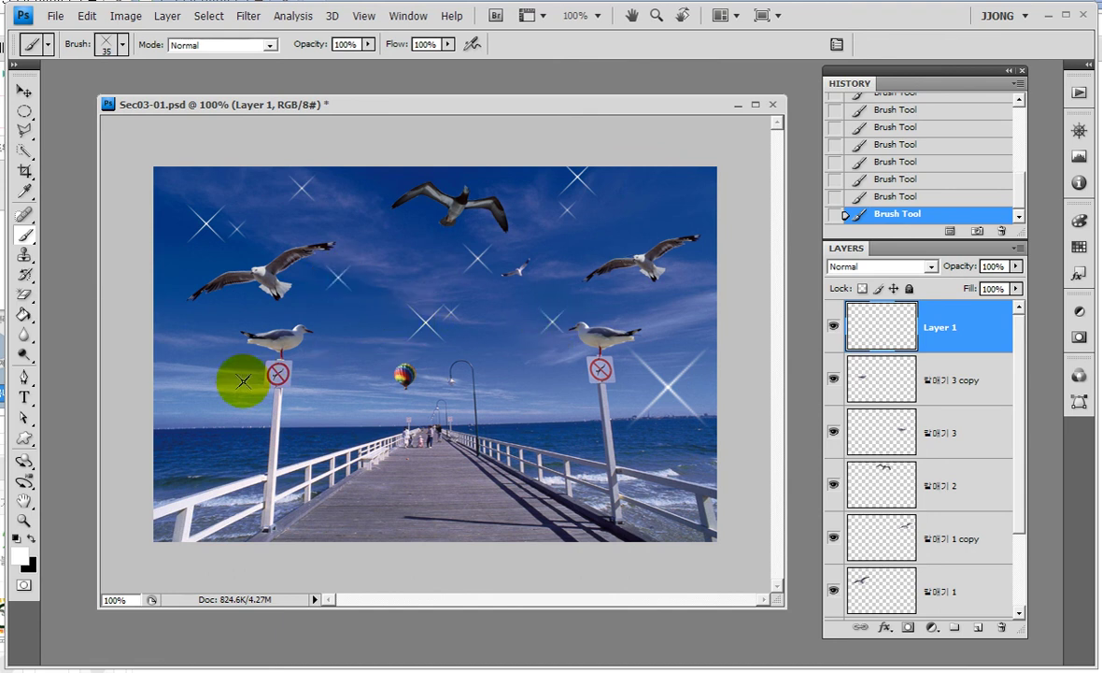
pyautogui.click(197, 333)
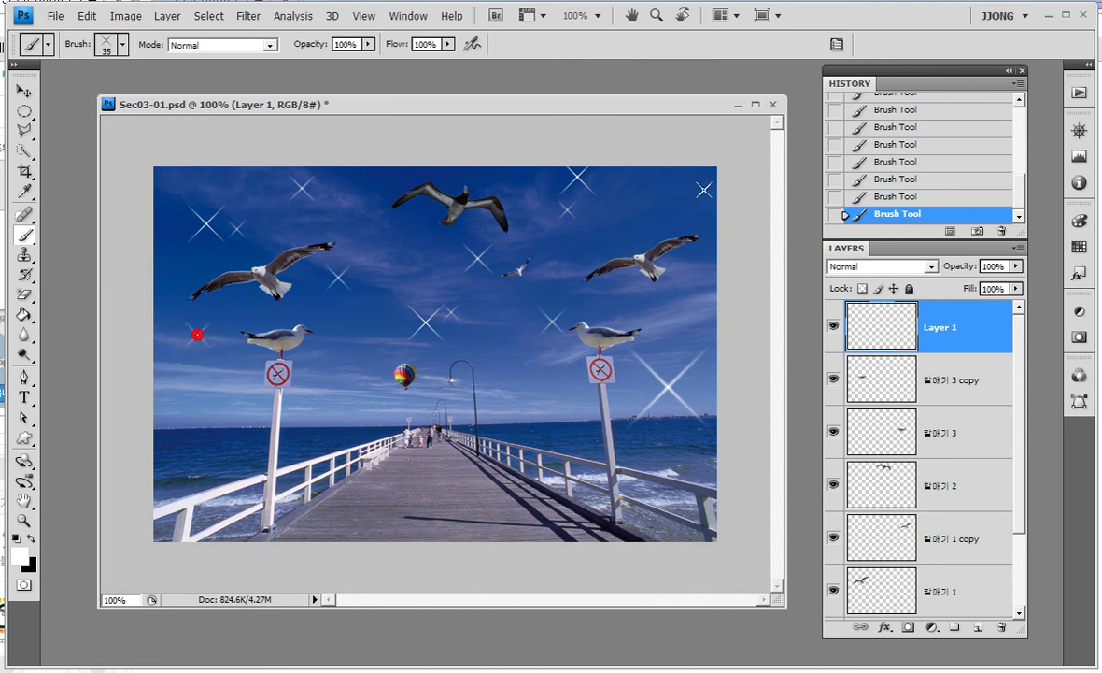
pyautogui.click(655, 221)
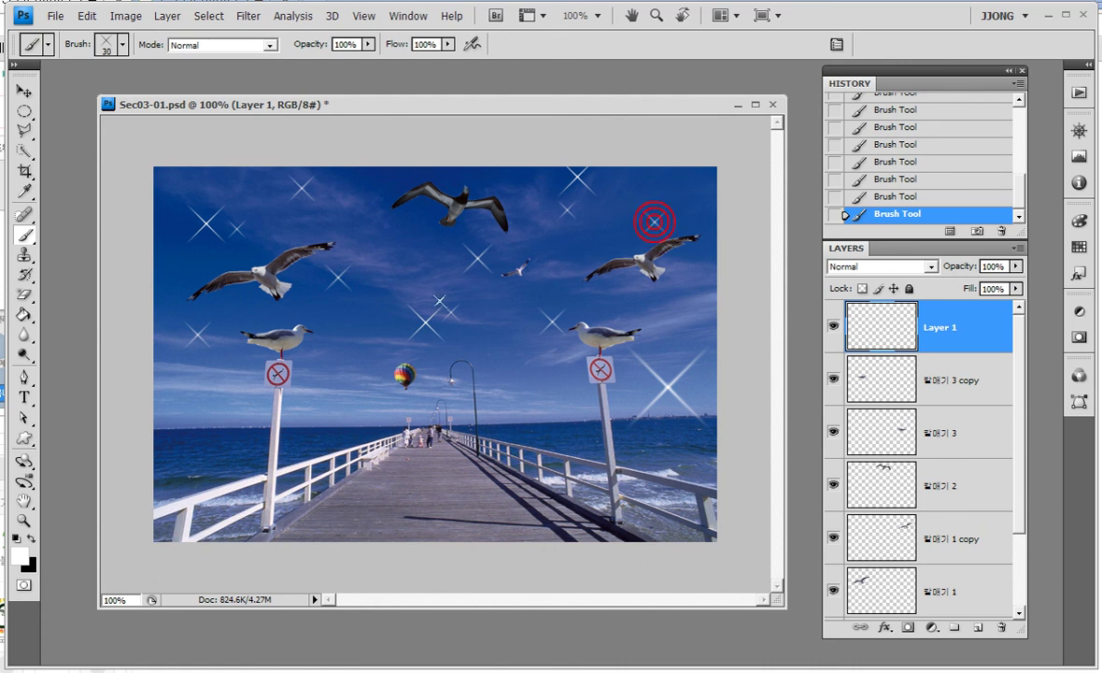